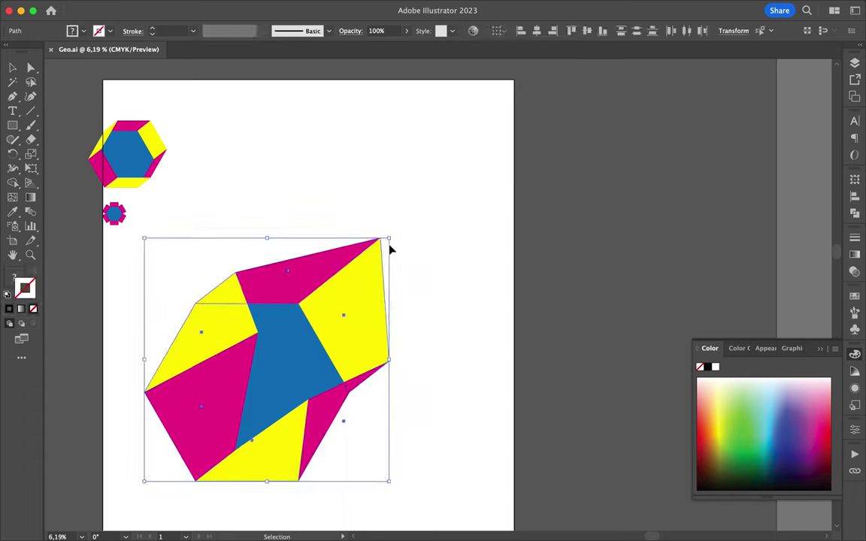
Draw two blue pentagons and a blue triangle with the Polygon tool.
{"action": "left_click", "coordinate": [12, 182]}
{"action": "left_click", "coordinate": [70, 232]}
{"action": "left_click_drag", "start_coordinate": [297, 220], "coordinate": [299, 256]}
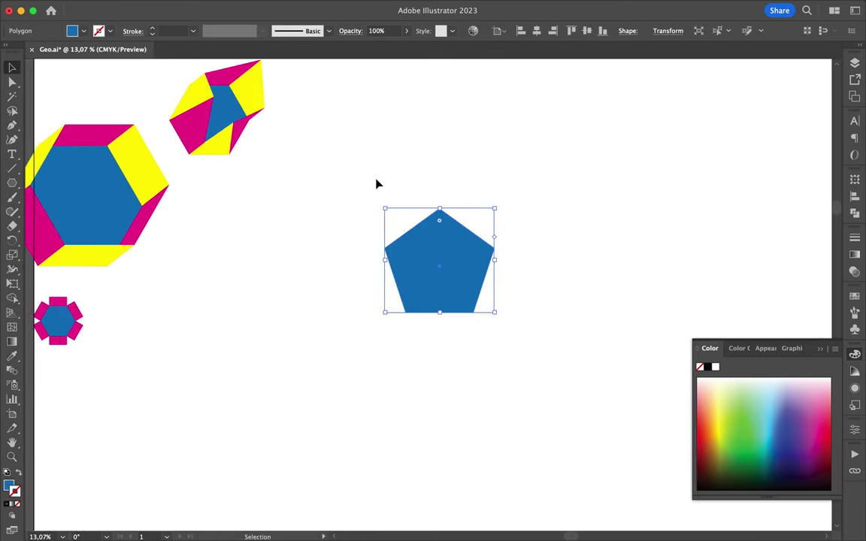
{"action": "left_click_drag", "start_coordinate": [456, 259], "coordinate": [602, 259]}
{"action": "left_click", "coordinate": [12, 183]}
{"action": "left_click", "coordinate": [70, 224]}
{"action": "mouse_move", "coordinate": [510, 277]}
{"action": "left_mouse_down"}
{"action": "mouse_move", "coordinate": [566, 353]}
{"action": "mouse_move", "coordinate": [603, 265]}
{"action": "left_mouse_up"}
Flip the triangle upside down and resize it to match the pentagon's edge.
{"action": "scroll", "coordinate": [564, 352], "scroll_direction": "up", "scroll_amount": 5}
{"action": "key", "text": "ctrl+shift+a"}
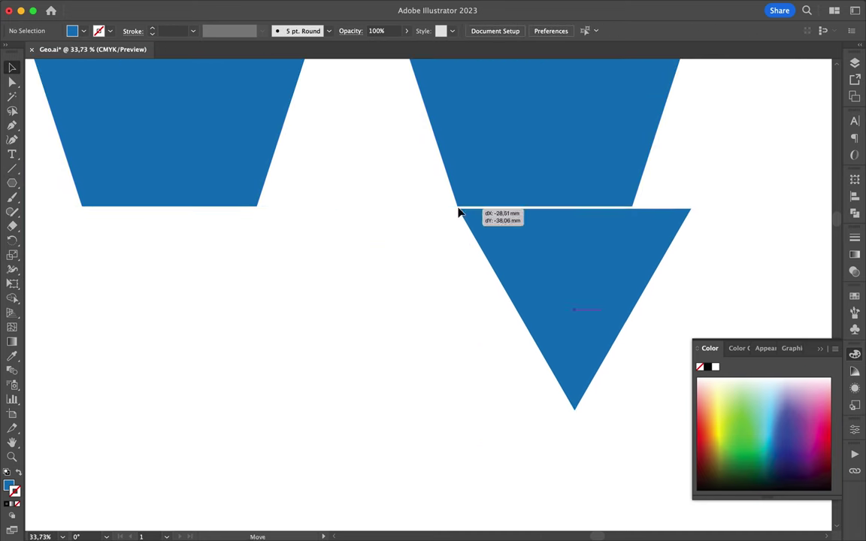
{"action": "key", "text": "ctrl+t"}
{"action": "left_click_drag", "start_coordinate": [456, 202], "coordinate": [636, 377]}
{"action": "scroll", "coordinate": [646, 200], "scroll_direction": "up", "scroll_amount": 2}
{"action": "scroll", "coordinate": [581, 195], "scroll_direction": "up", "scroll_amount": 5}
{"action": "scroll", "coordinate": [580, 195], "scroll_direction": "down", "scroll_amount": 5}
{"action": "left_click_drag", "start_coordinate": [572, 424], "coordinate": [576, 427]}
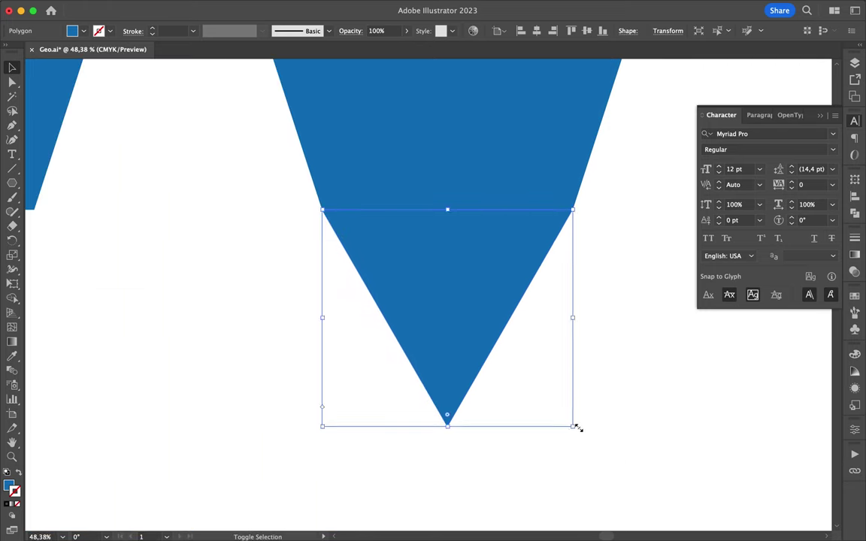
Fit the inverted triangle flush under the pentagon's bottom edge.
{"action": "scroll", "coordinate": [578, 428], "scroll_direction": "up", "scroll_amount": 10}
{"action": "scroll", "coordinate": [451, 248], "scroll_direction": "up", "scroll_amount": 5}
{"action": "scroll", "coordinate": [657, 108], "scroll_direction": "up", "scroll_amount": 5}
{"action": "left_click_drag", "start_coordinate": [690, 133], "coordinate": [620, 222]}
{"action": "left_click", "coordinate": [661, 250]}
{"action": "scroll", "coordinate": [660, 250], "scroll_direction": "up", "scroll_amount": 3}
{"action": "left_click_drag", "start_coordinate": [541, 245], "coordinate": [514, 312]}
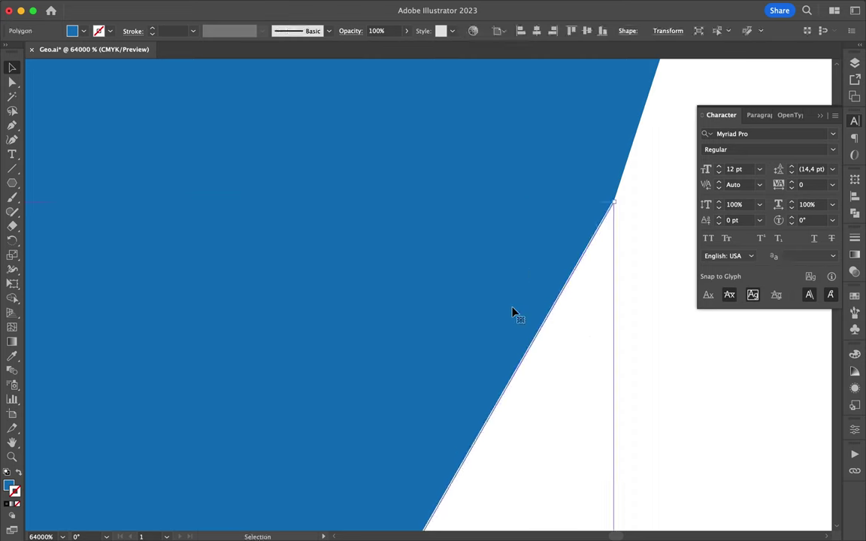
{"action": "left_click_drag", "start_coordinate": [606, 224], "coordinate": [637, 203]}
Color the triangle yellow with the Eyedropper and snap a copy beside it.
{"action": "scroll", "coordinate": [637, 203], "scroll_direction": "down", "scroll_amount": 10}
{"action": "scroll", "coordinate": [472, 187], "scroll_direction": "up", "scroll_amount": 3}
{"action": "key", "text": "i"}
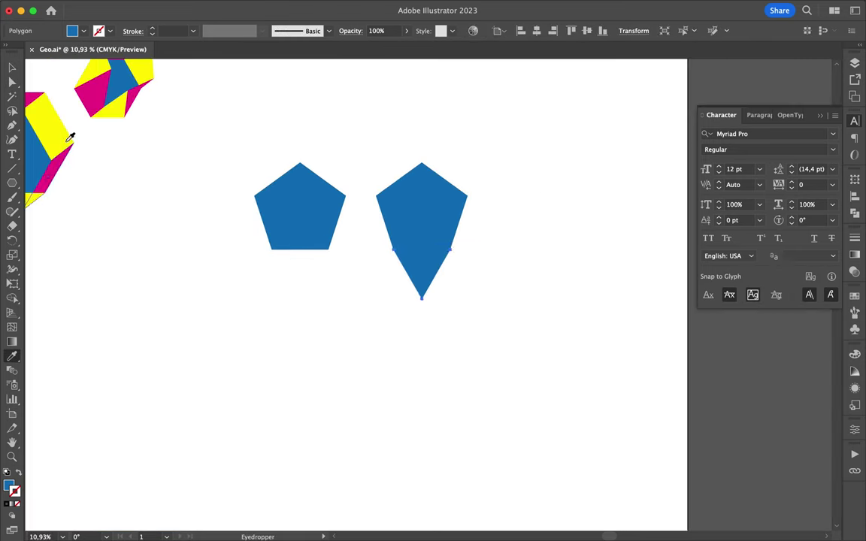
{"action": "left_click", "coordinate": [91, 145]}
{"action": "left_click_drag", "start_coordinate": [431, 271], "coordinate": [493, 271]}
{"action": "scroll", "coordinate": [492, 271], "scroll_direction": "up", "scroll_amount": 5}
{"action": "mouse_move", "coordinate": [329, 193]}
{"action": "left_mouse_down"}
{"action": "mouse_move", "coordinate": [400, 193]}
{"action": "mouse_move", "coordinate": [317, 193]}
{"action": "left_mouse_up"}
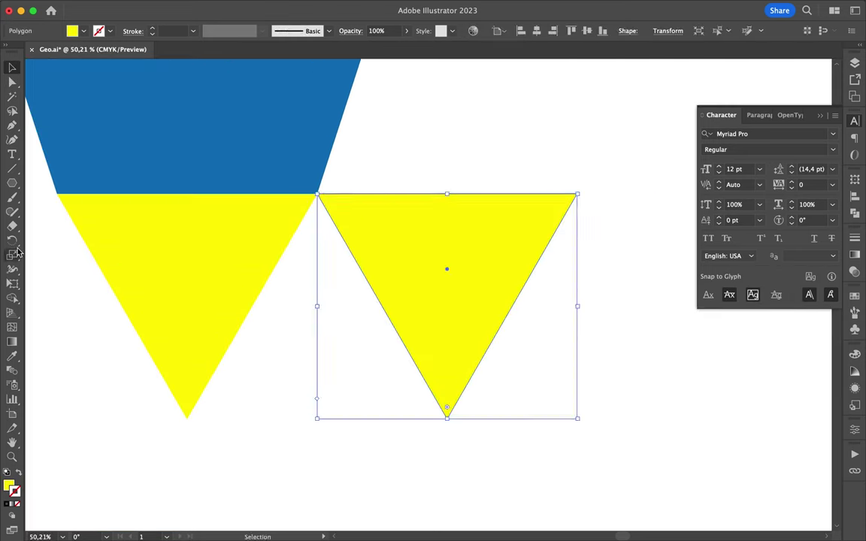
Rotate a yellow triangle onto the pentagon's next edge and copy one to its left side.
{"action": "key", "text": "r"}
{"action": "scroll", "coordinate": [500, 303], "scroll_direction": "up", "scroll_amount": 3}
{"action": "left_click_drag", "start_coordinate": [498, 302], "coordinate": [376, 125]}
{"action": "scroll", "coordinate": [421, 196], "scroll_direction": "down", "scroll_amount": 3}
{"action": "key", "text": "v"}
{"action": "left_click", "coordinate": [469, 203]}
{"action": "mouse_move", "coordinate": [396, 224]}
{"action": "left_mouse_down"}
{"action": "mouse_move", "coordinate": [239, 224]}
{"action": "mouse_move", "coordinate": [232, 162]}
{"action": "left_mouse_up"}
Mirror a triangle copy onto the pentagon's upper-right edge.
{"action": "left_click", "coordinate": [53, 233]}
{"action": "left_click", "coordinate": [421, 225]}
{"action": "key", "text": "o"}
{"action": "left_click_drag", "start_coordinate": [389, 292], "coordinate": [429, 242]}
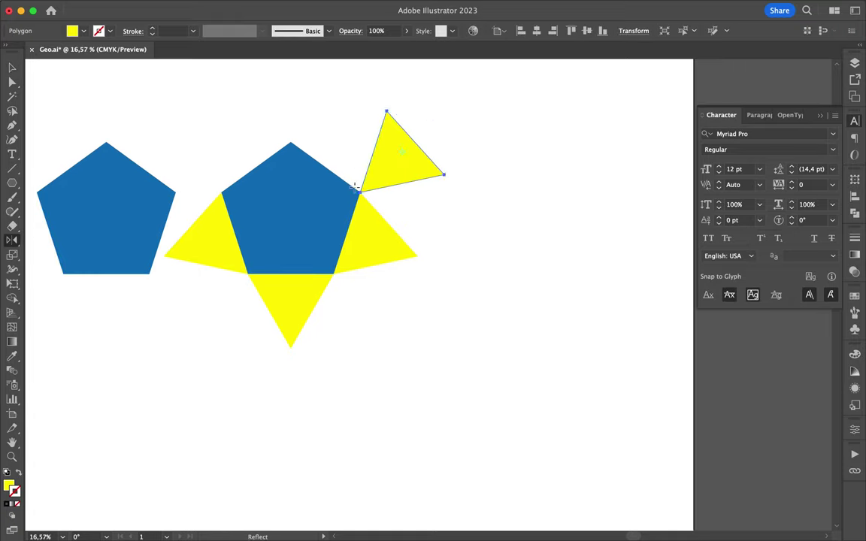
{"action": "left_click", "coordinate": [358, 190]}
{"action": "left_click_drag", "start_coordinate": [320, 169], "coordinate": [370, 98]}
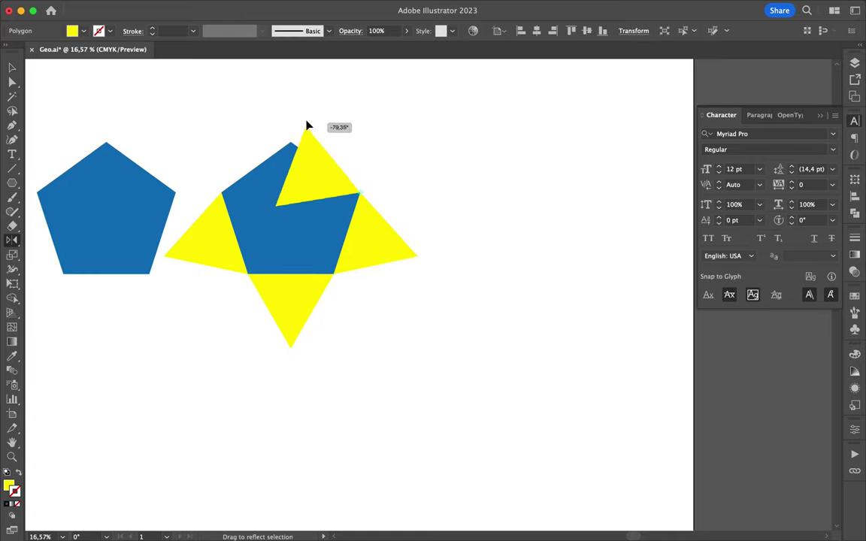
Mirror another copy onto the upper-left edge and move the plain pentagon left.
{"action": "scroll", "coordinate": [370, 98], "scroll_direction": "up", "scroll_amount": 3}
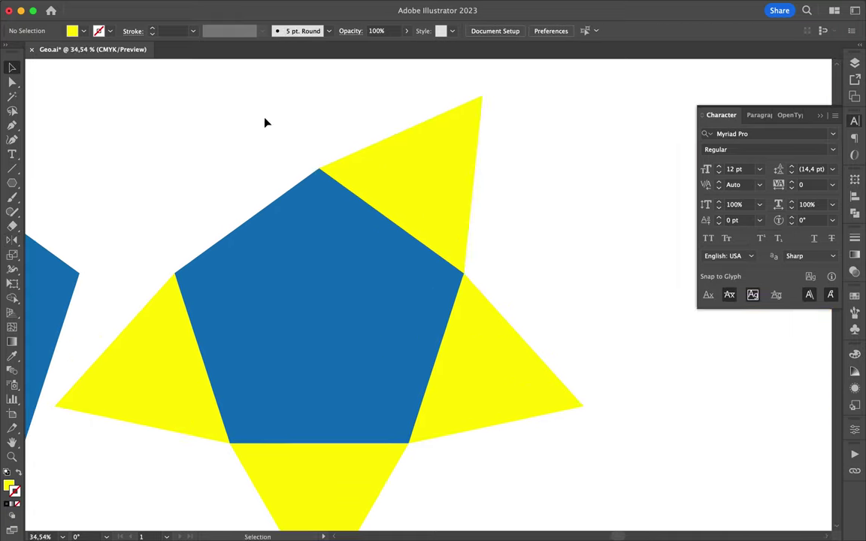
{"action": "scroll", "coordinate": [264, 122], "scroll_direction": "left", "scroll_amount": 3}
{"action": "scroll", "coordinate": [525, 204], "scroll_direction": "down", "scroll_amount": 4}
{"action": "left_click", "coordinate": [509, 212]}
{"action": "left_click_drag", "start_coordinate": [489, 229], "coordinate": [460, 258]}
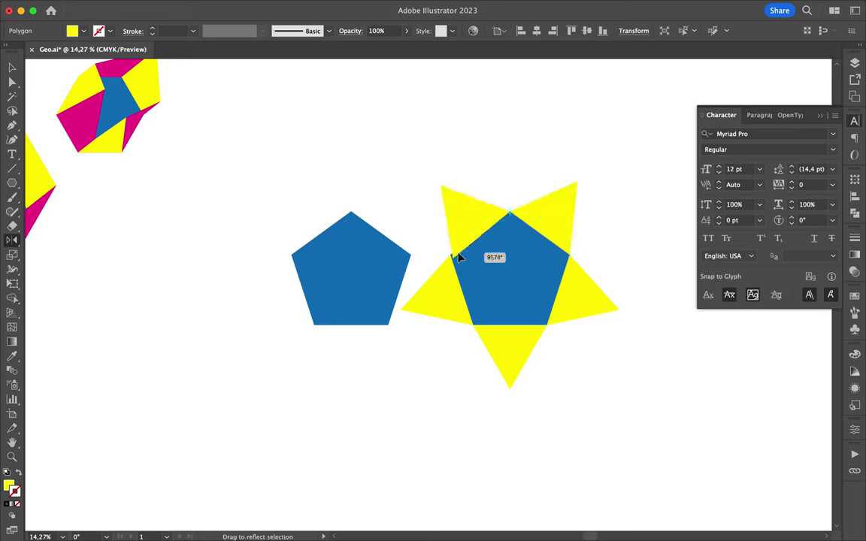
{"action": "left_click_drag", "start_coordinate": [379, 271], "coordinate": [263, 276]}
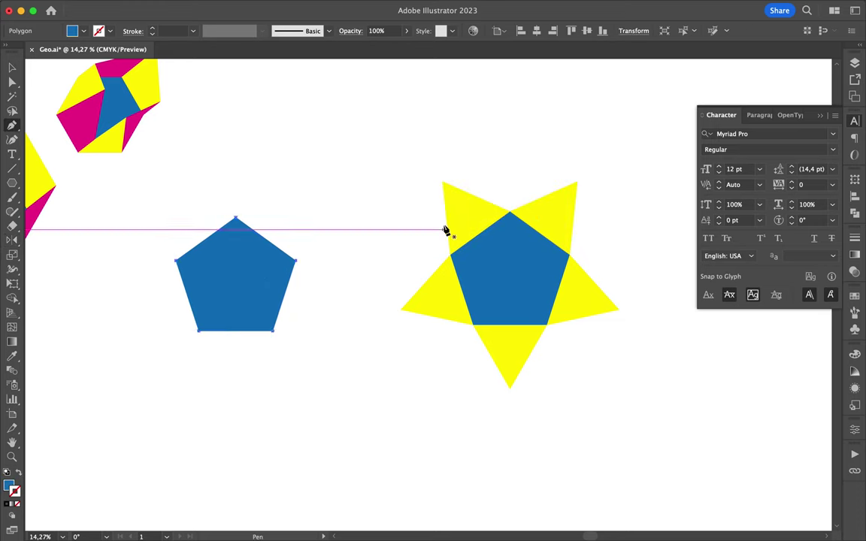
Draw magenta Pen triangles filling the star's left and top gaps.
{"action": "left_click", "coordinate": [442, 182]}
{"action": "left_click", "coordinate": [401, 309]}
{"action": "left_click", "coordinate": [449, 256]}
{"action": "left_click", "coordinate": [442, 182]}
{"action": "left_click", "coordinate": [522, 187]}
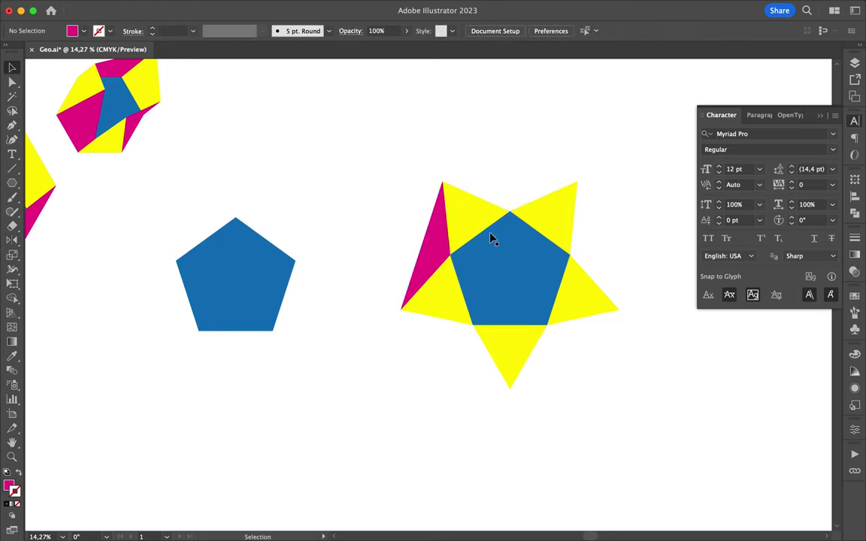
{"action": "left_click", "coordinate": [510, 211]}
Draw magenta triangles filling the star's lower-left and right gaps.
{"action": "left_click", "coordinate": [442, 182]}
{"action": "left_click", "coordinate": [400, 308]}
{"action": "left_click", "coordinate": [472, 325]}
{"action": "left_click", "coordinate": [509, 388]}
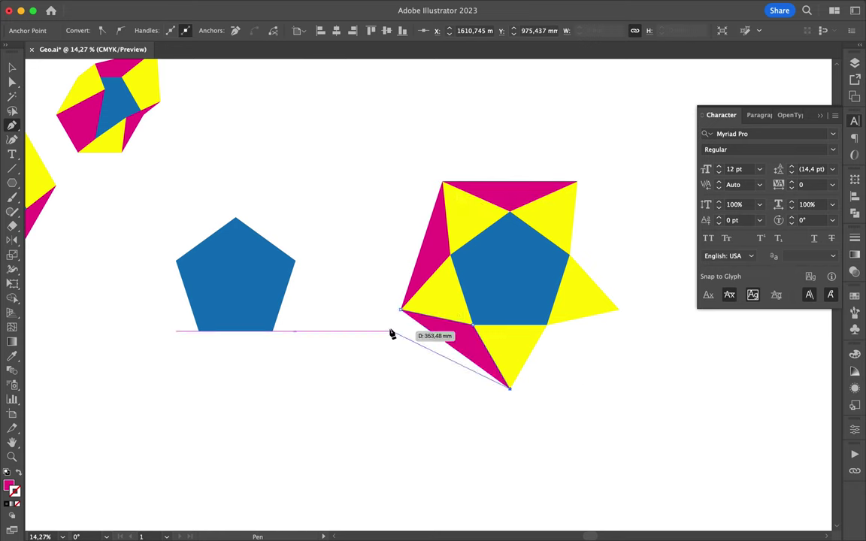
{"action": "left_click", "coordinate": [618, 308]}
{"action": "left_click", "coordinate": [509, 388]}
{"action": "left_click", "coordinate": [577, 182]}
{"action": "left_click", "coordinate": [618, 309]}
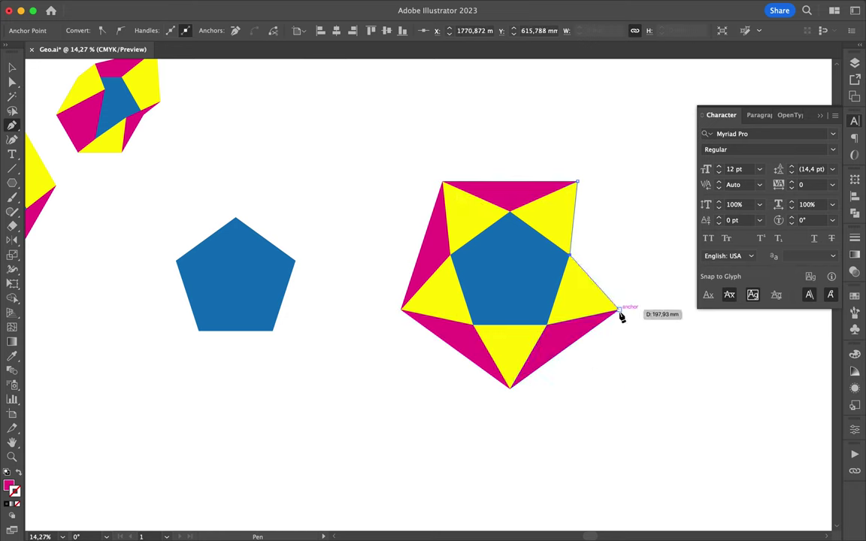
Alt-drag a copy of the star and pull its anchors to distort it.
{"action": "scroll", "coordinate": [475, 230], "scroll_direction": "down", "scroll_amount": 3}
{"action": "mouse_move", "coordinate": [548, 266]}
{"action": "left_mouse_down"}
{"action": "mouse_move", "coordinate": [261, 368]}
{"action": "mouse_move", "coordinate": [609, 281]}
{"action": "left_mouse_up"}
{"action": "scroll", "coordinate": [506, 229], "scroll_direction": "up", "scroll_amount": 3}
{"action": "key", "text": "a"}
{"action": "mouse_move", "coordinate": [459, 321]}
{"action": "left_mouse_down"}
{"action": "mouse_move", "coordinate": [494, 364]}
{"action": "mouse_move", "coordinate": [487, 300]}
{"action": "left_mouse_up"}
{"action": "left_click_drag", "start_coordinate": [714, 343], "coordinate": [630, 267]}
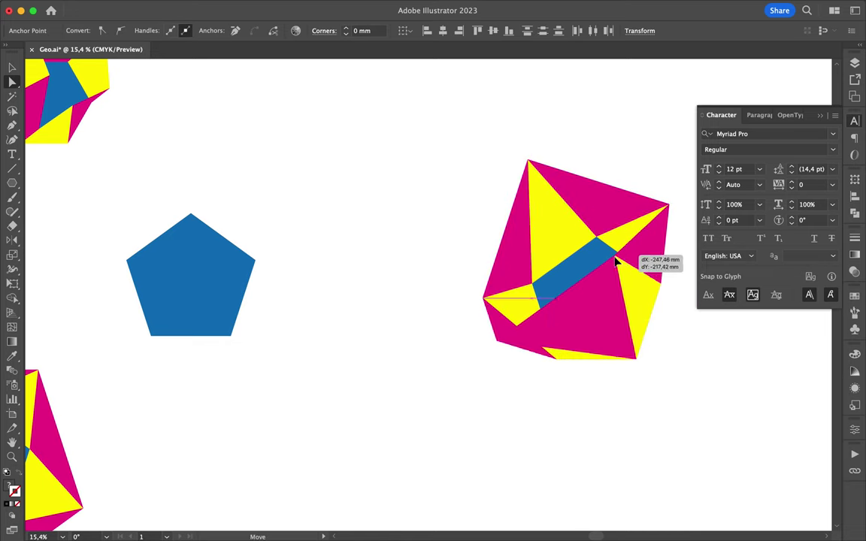
Flatten the distorted copy's top, edit its bottom piece, and Alt-drag another star copy right.
{"action": "left_click_drag", "start_coordinate": [669, 204], "coordinate": [612, 167]}
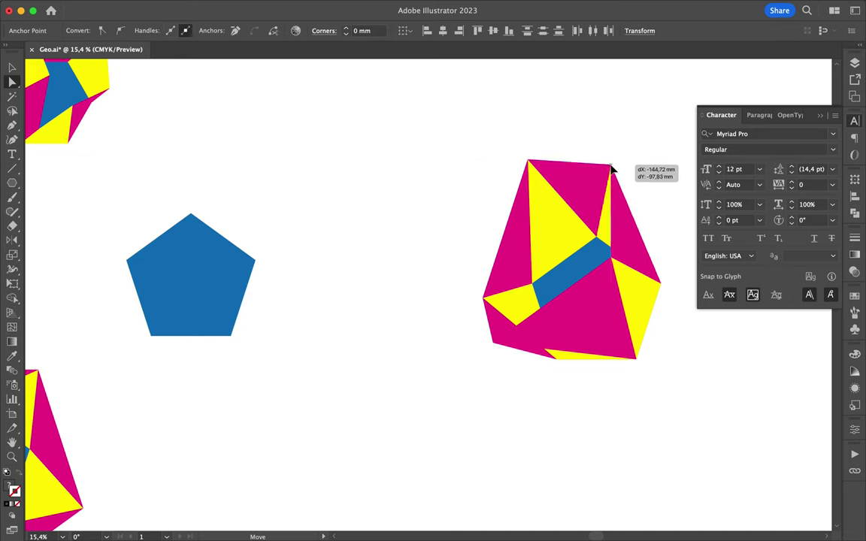
{"action": "scroll", "coordinate": [609, 199], "scroll_direction": "right", "scroll_amount": 2}
{"action": "left_click", "coordinate": [608, 199]}
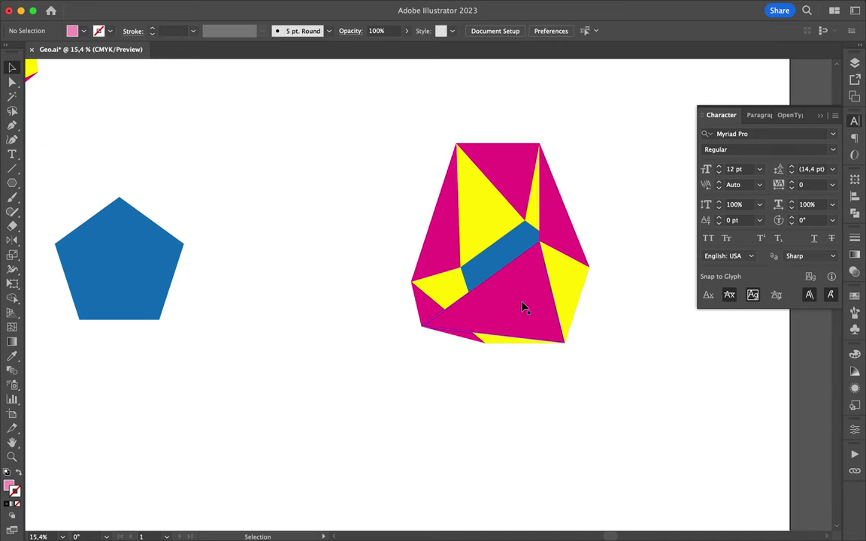
{"action": "key", "text": "ctrl+z"}
{"action": "key", "text": "ctrl+z"}
{"action": "key", "text": "ctrl+z"}
{"action": "key", "text": "ctrl+shift+z"}
{"action": "key", "text": "ctrl+shift+z"}
{"action": "left_click", "coordinate": [493, 343]}
{"action": "right_click", "coordinate": [493, 343]}
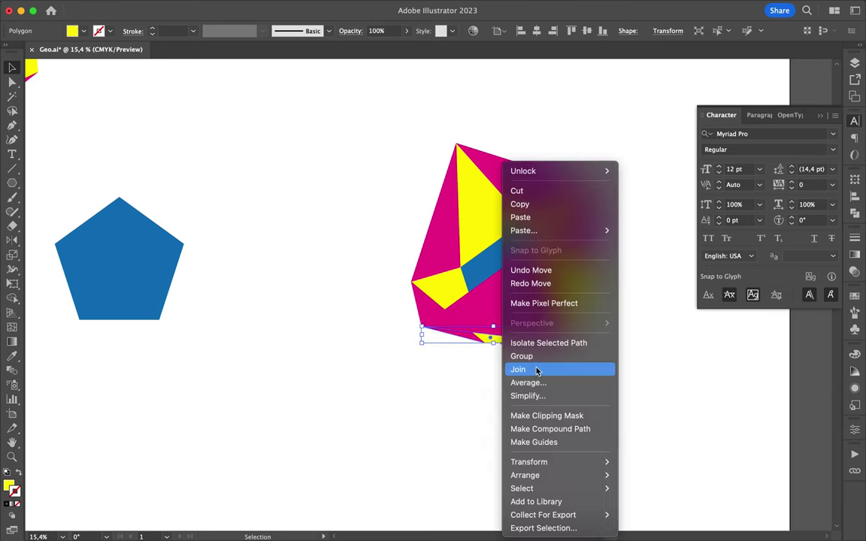
{"action": "left_click", "coordinate": [580, 391]}
{"action": "scroll", "coordinate": [572, 345], "scroll_direction": "down", "scroll_amount": 3}
{"action": "scroll", "coordinate": [418, 271], "scroll_direction": "up", "scroll_amount": 2}
{"action": "scroll", "coordinate": [124, 275], "scroll_direction": "left", "scroll_amount": 5}
{"action": "mouse_move", "coordinate": [275, 380]}
{"action": "left_mouse_down"}
{"action": "mouse_move", "coordinate": [409, 384]}
{"action": "mouse_move", "coordinate": [572, 432]}
{"action": "left_mouse_up"}
Set the Twirl tool's brush Width and Height to 200 mm.
{"action": "left_click", "coordinate": [12, 298]}
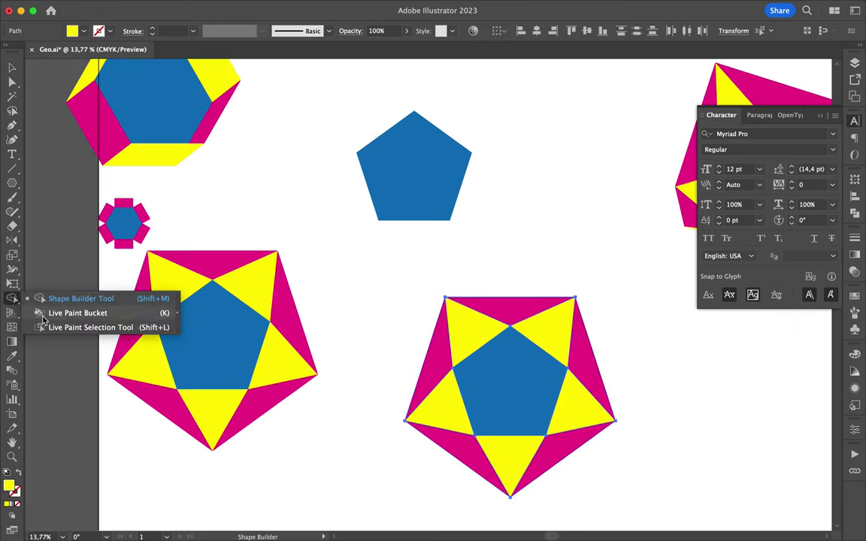
{"action": "left_click_drag", "start_coordinate": [12, 269], "coordinate": [83, 301]}
{"action": "key", "text": "Return"}
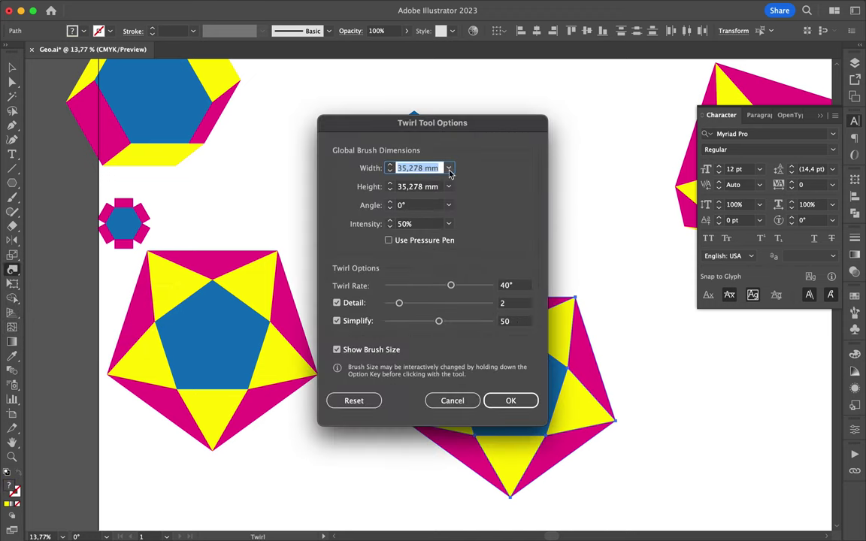
{"action": "left_click", "coordinate": [511, 401]}
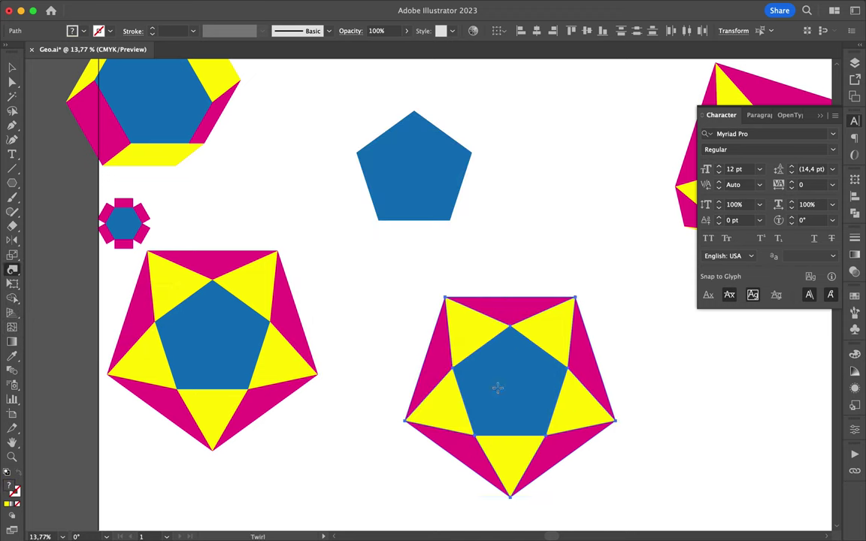
{"action": "double_click", "coordinate": [12, 269]}
{"action": "key", "text": "Return"}
{"action": "double_click", "coordinate": [12, 269]}
{"action": "type", "text": "55"}
{"action": "key", "text": "Return"}
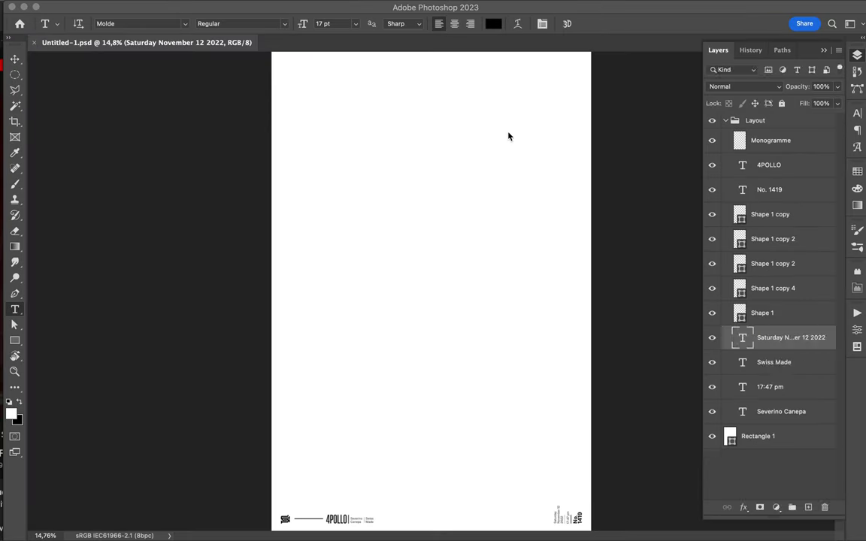
Paste the polyhedron art as a Smart Object, resize it, and place its layer below the text.
{"action": "key", "text": "ctrl+v"}
{"action": "left_click_drag", "start_coordinate": [458, 241], "coordinate": [444, 386]}
{"action": "key", "text": "Return"}
{"action": "left_click_drag", "start_coordinate": [798, 366], "coordinate": [782, 450]}
{"action": "left_click", "coordinate": [725, 121]}
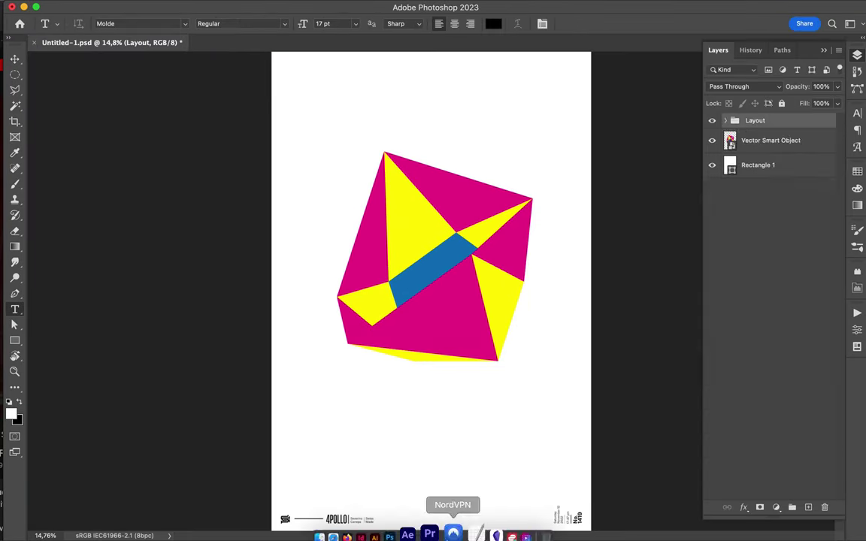
Open the 9-1416 Geo poster and drag its checkerboard layer into the first poster.
{"action": "left_click", "coordinate": [448, 526]}
{"action": "left_click", "coordinate": [86, 191]}
{"action": "left_click", "coordinate": [164, 144]}
{"action": "left_click", "coordinate": [297, 190]}
{"action": "left_click", "coordinate": [284, 144]}
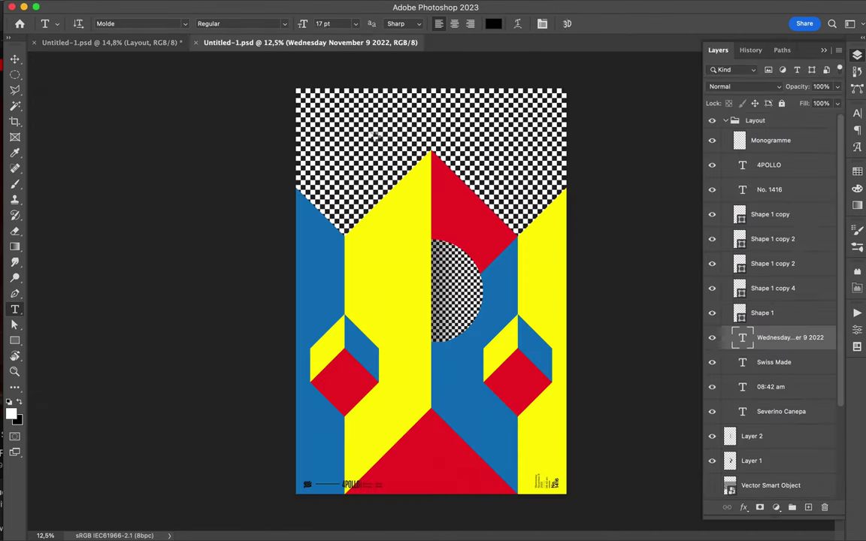
{"action": "key", "text": "v"}
{"action": "left_click_drag", "start_coordinate": [421, 187], "coordinate": [422, 260]}
Copy a checkerboard circle to Layer 1 over the polyhedron and give it a layer mask.
{"action": "key", "text": "m"}
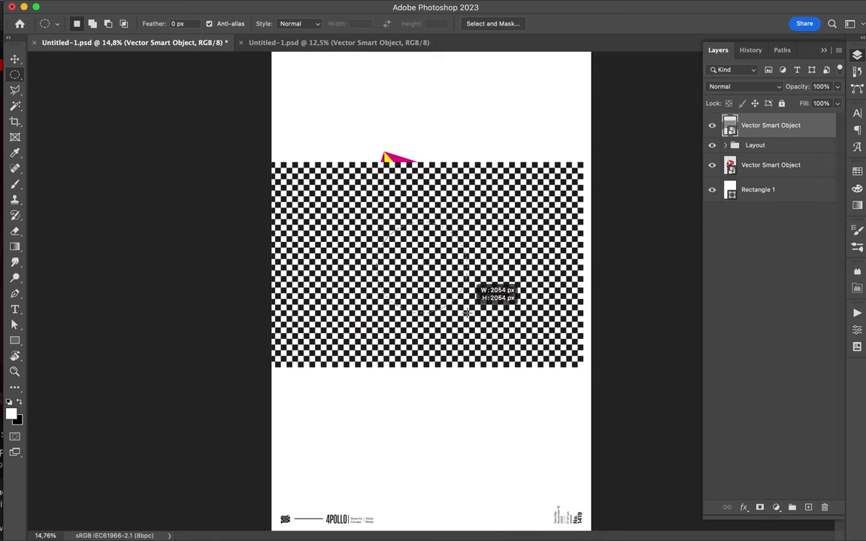
{"action": "key", "text": "ctrl+j"}
{"action": "key", "text": "v"}
{"action": "left_click", "coordinate": [712, 146]}
{"action": "left_click_drag", "start_coordinate": [755, 166], "coordinate": [754, 115]}
{"action": "mouse_move", "coordinate": [444, 271]}
{"action": "left_mouse_down"}
{"action": "mouse_move", "coordinate": [475, 290]}
{"action": "mouse_move", "coordinate": [498, 185]}
{"action": "left_mouse_up"}
{"action": "scroll", "coordinate": [428, 295], "scroll_direction": "up", "scroll_amount": 2}
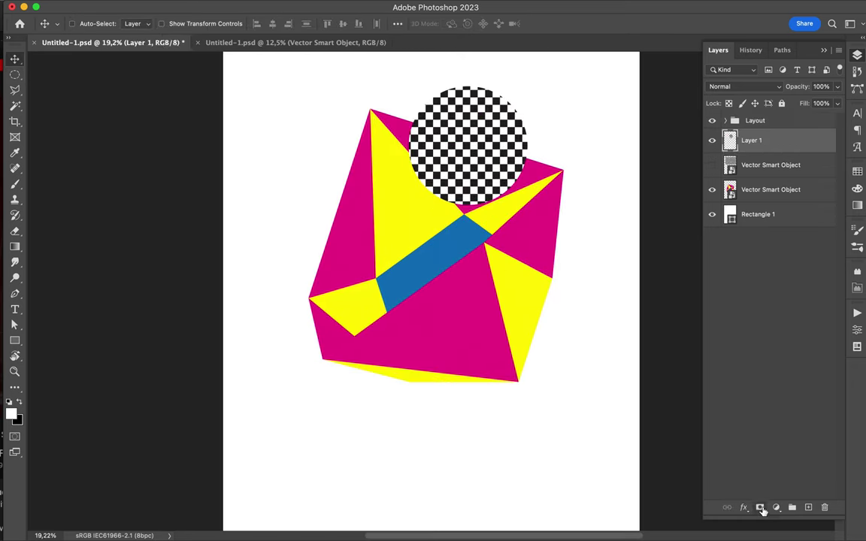
{"action": "left_click", "coordinate": [760, 510]}
{"action": "scroll", "coordinate": [514, 268], "scroll_direction": "up", "scroll_amount": 3}
{"action": "scroll", "coordinate": [515, 269], "scroll_direction": "up", "scroll_amount": 2}
Lasso the area below the blue band's diagonal and paint it black in the mask.
{"action": "key", "text": "l"}
{"action": "left_click", "coordinate": [607, 150]}
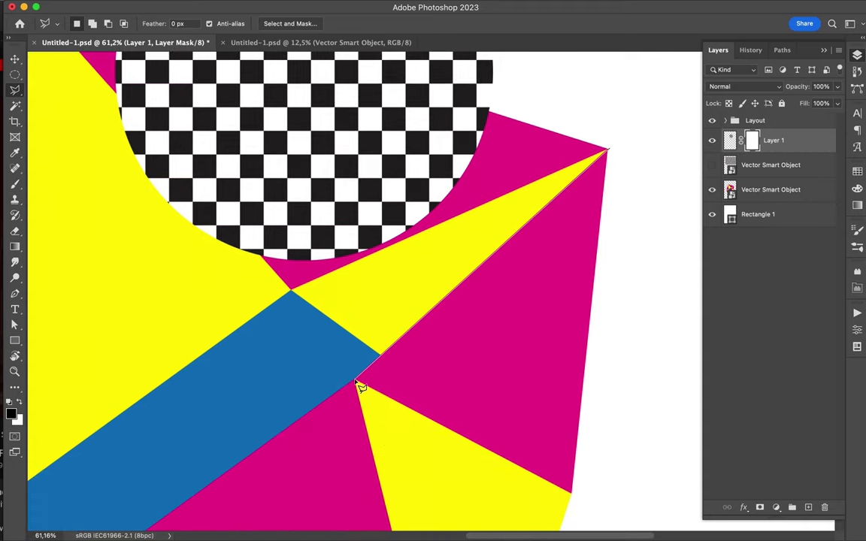
{"action": "left_click", "coordinate": [359, 383]}
{"action": "scroll", "coordinate": [174, 514], "scroll_direction": "down", "scroll_amount": 4}
{"action": "scroll", "coordinate": [174, 513], "scroll_direction": "left", "scroll_amount": 5}
{"action": "scroll", "coordinate": [167, 513], "scroll_direction": "down", "scroll_amount": 2}
{"action": "scroll", "coordinate": [165, 518], "scroll_direction": "down", "scroll_amount": 2}
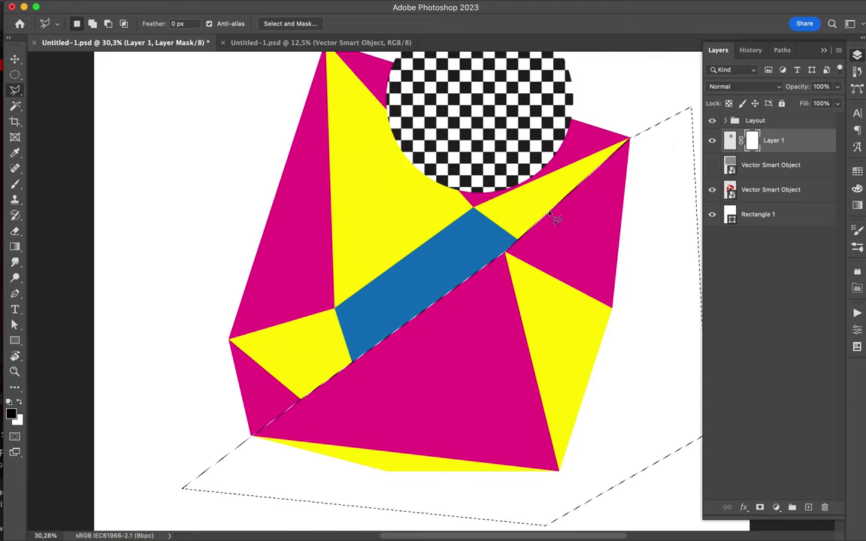
{"action": "key", "text": "b"}
{"action": "left_click_drag", "start_coordinate": [580, 415], "coordinate": [493, 387]}
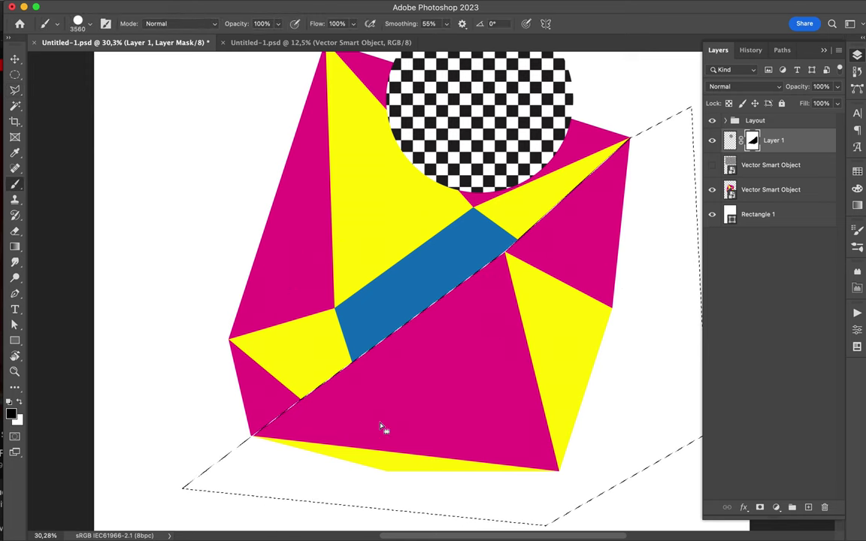
Move the checkered circle down onto the blue band and shrink it.
{"action": "key", "text": "ctrl+d"}
{"action": "key", "text": "v"}
{"action": "key", "text": "ctrl+t"}
{"action": "left_click_drag", "start_coordinate": [512, 139], "coordinate": [527, 226]}
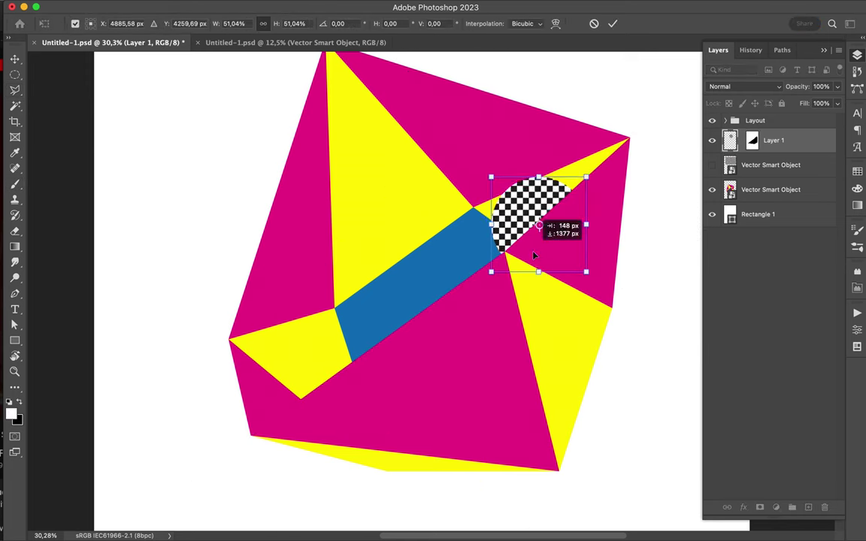
{"action": "left_click_drag", "start_coordinate": [579, 285], "coordinate": [558, 269]}
{"action": "key", "text": "Return"}
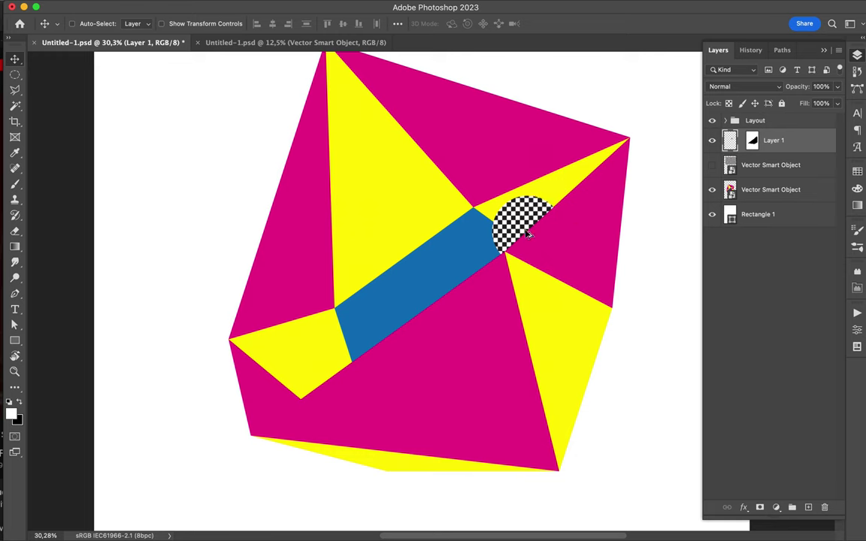
Duplicate the circle onto the lower-left blue band and enlarge it to about 1295 px.
{"action": "key", "text": "ctrl+j"}
{"action": "key", "text": "ctrl+t"}
{"action": "left_click_drag", "start_coordinate": [520, 234], "coordinate": [396, 324]}
{"action": "mouse_move", "coordinate": [396, 291]}
{"action": "left_mouse_down"}
{"action": "mouse_move", "coordinate": [394, 242]}
{"action": "mouse_move", "coordinate": [404, 275]}
{"action": "left_mouse_up"}
{"action": "key", "text": "Return"}
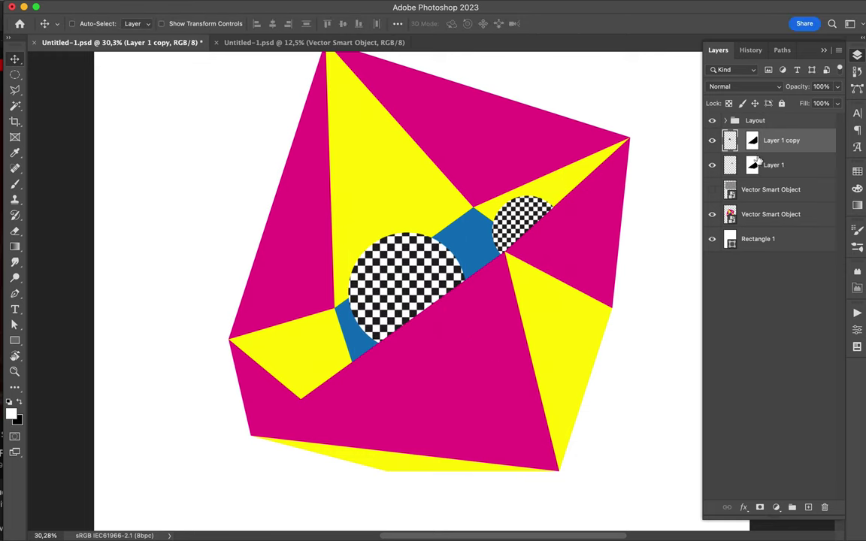
Paint a soft black diagonal shading stroke on a new layer, clipped to the large circle.
{"action": "key", "text": "ctrl+shift+alt+n"}
{"action": "scroll", "coordinate": [345, 197], "scroll_direction": "up", "scroll_amount": 2}
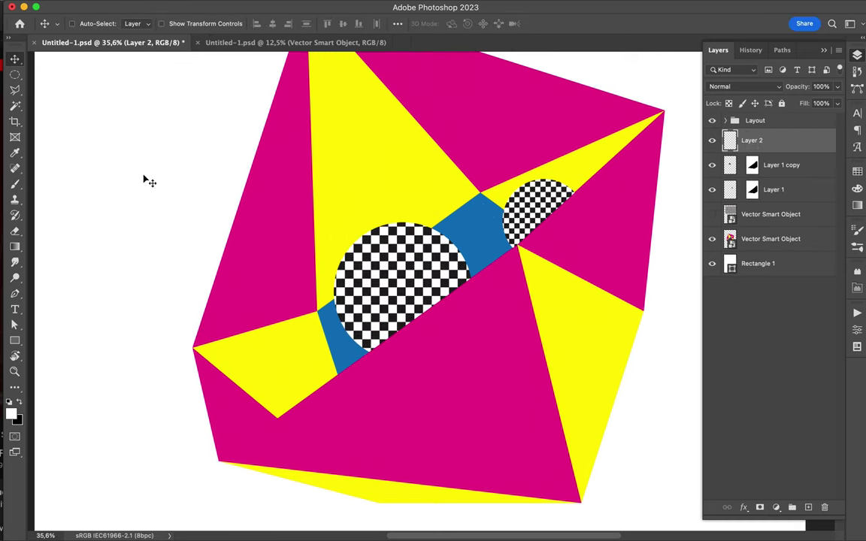
{"action": "key", "text": "b"}
{"action": "right_click", "coordinate": [357, 179]}
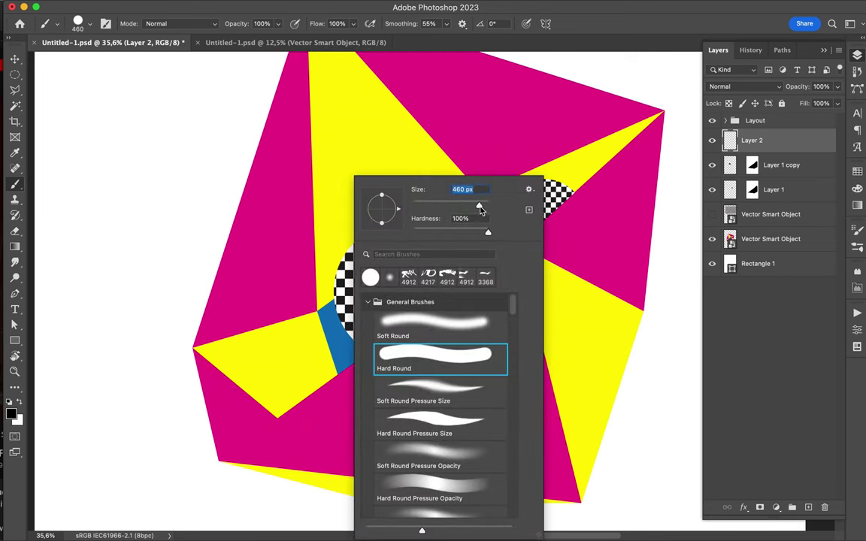
{"action": "double_click", "coordinate": [432, 337]}
{"action": "left_click_drag", "start_coordinate": [309, 386], "coordinate": [638, 222]}
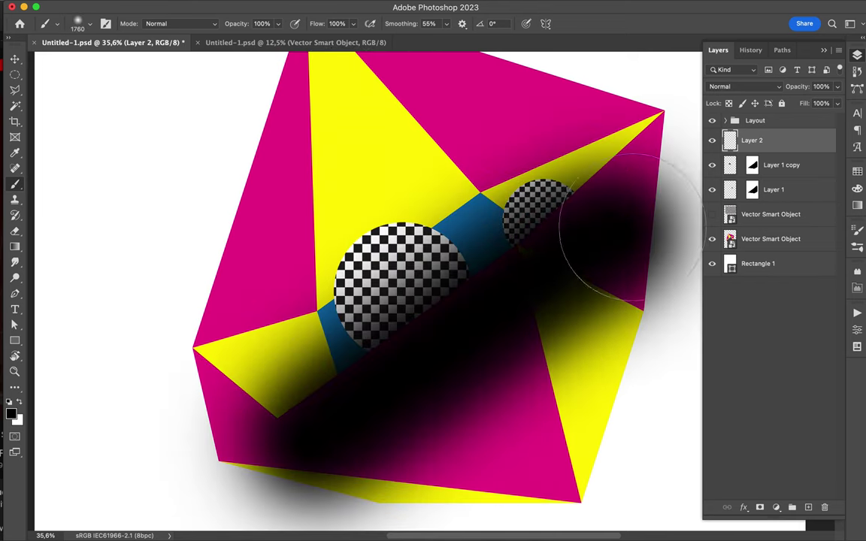
{"action": "key", "text": "v"}
{"action": "key", "text": "ctrl+alt+g"}
Copy the shading onto the small circle, and place another copy below the polyhedron as a shadow.
{"action": "left_click_drag", "start_coordinate": [759, 140], "coordinate": [760, 178], "text": "alt"}
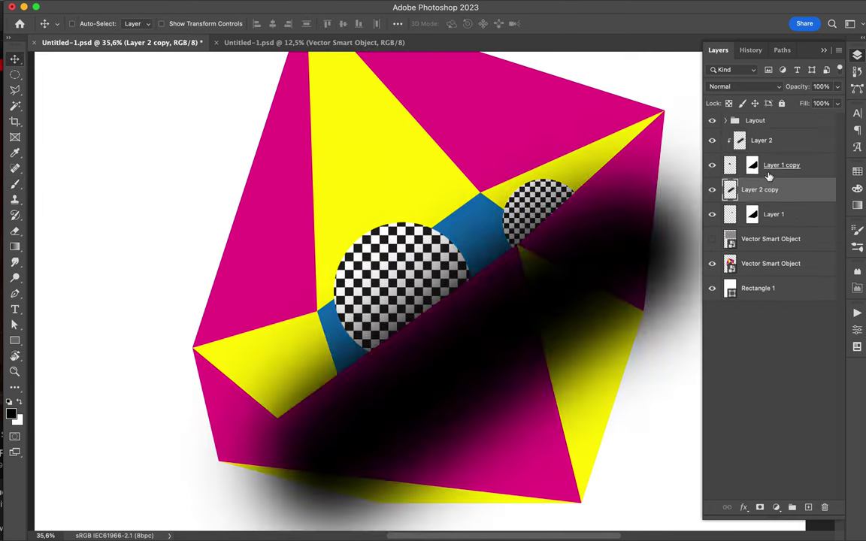
{"action": "scroll", "coordinate": [487, 308], "scroll_direction": "down", "scroll_amount": 2}
{"action": "left_click_drag", "start_coordinate": [373, 412], "coordinate": [396, 319]}
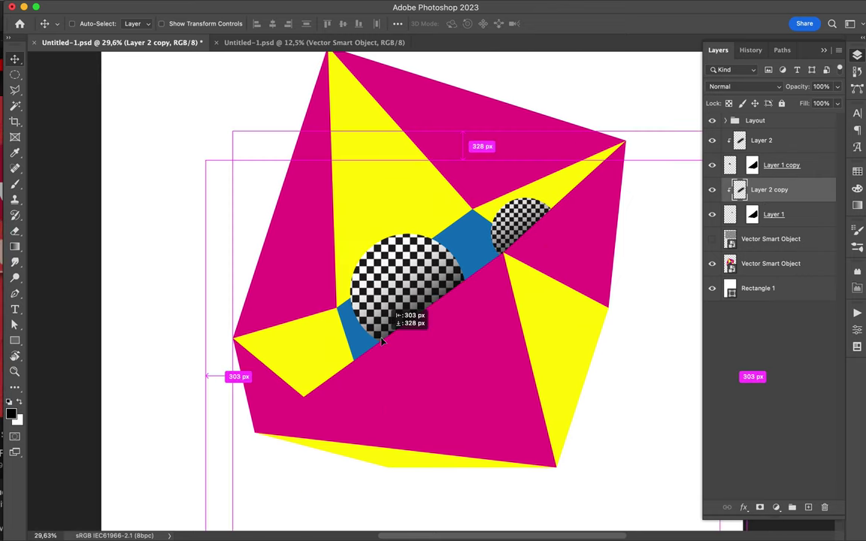
{"action": "left_click_drag", "start_coordinate": [758, 159], "coordinate": [759, 240]}
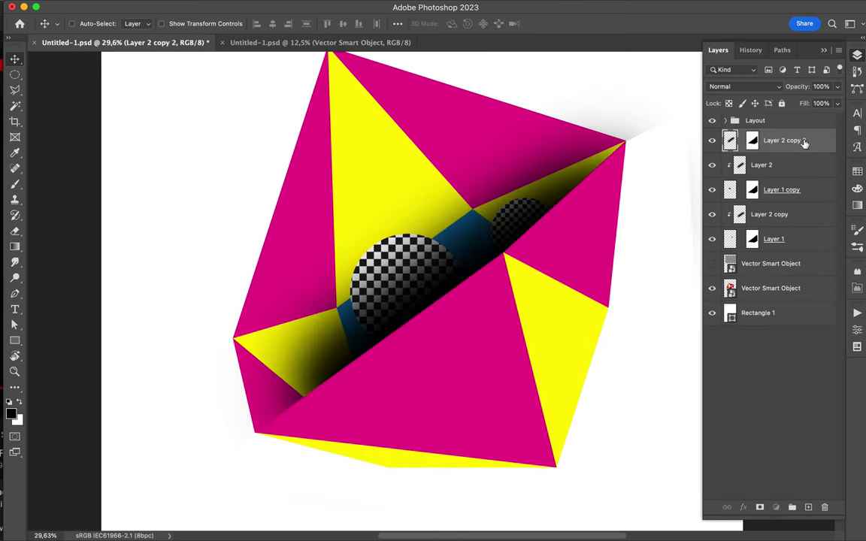
{"action": "left_click_drag", "start_coordinate": [506, 213], "coordinate": [488, 278]}
{"action": "scroll", "coordinate": [487, 278], "scroll_direction": "down", "scroll_amount": 1}
{"action": "scroll", "coordinate": [487, 278], "scroll_direction": "down", "scroll_amount": 1}
Mask the shadow layer, set it to Multiply, and lower its fill to 53%.
{"action": "left_click", "coordinate": [776, 508]}
{"action": "key", "text": "b"}
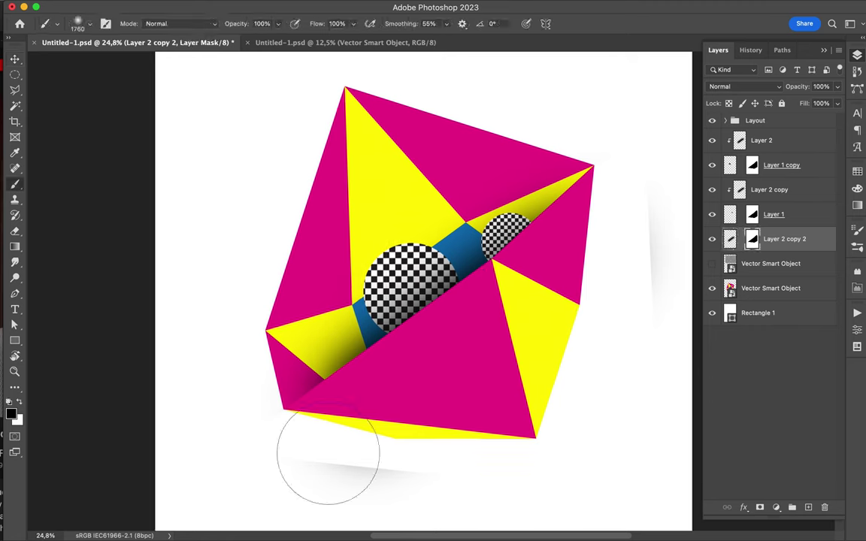
{"action": "left_click", "coordinate": [89, 23]}
{"action": "double_click", "coordinate": [45, 105]}
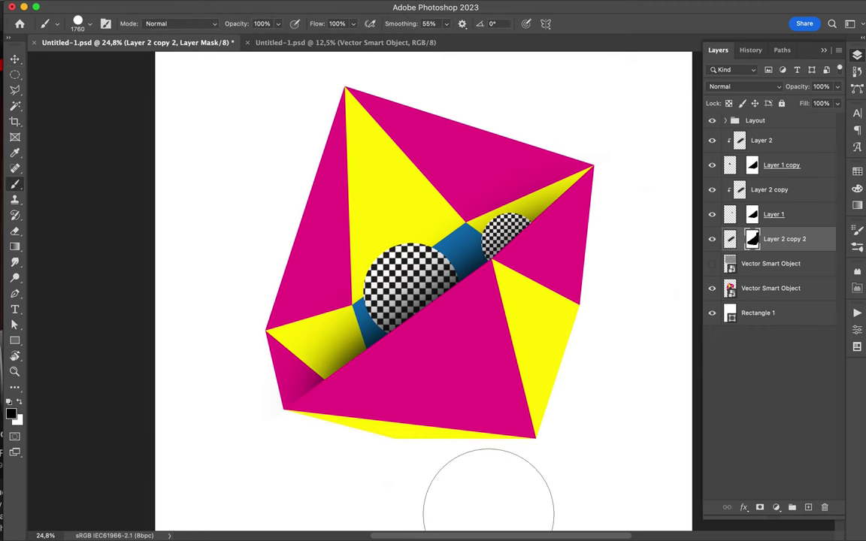
{"action": "left_click", "coordinate": [745, 86]}
{"action": "left_click", "coordinate": [758, 132]}
{"action": "left_click_drag", "start_coordinate": [837, 103], "coordinate": [811, 121]}
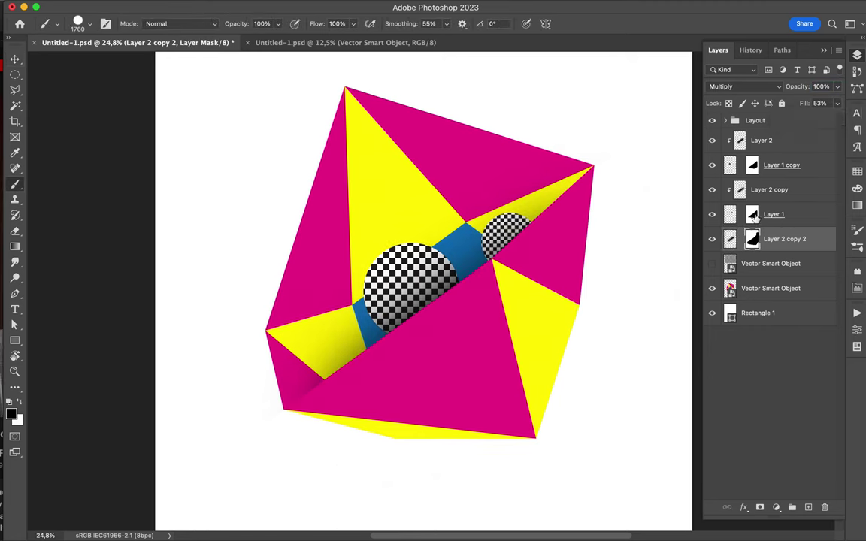
Set the small circle's shading to Multiply at 50% fill and the large circle's shading to Multiply.
{"action": "left_click", "coordinate": [752, 215]}
{"action": "left_click", "coordinate": [769, 190]}
{"action": "left_click", "coordinate": [745, 87]}
{"action": "left_click", "coordinate": [758, 131]}
{"action": "left_click", "coordinate": [837, 103]}
{"action": "left_click_drag", "start_coordinate": [813, 121], "coordinate": [812, 120]}
{"action": "left_click", "coordinate": [761, 139]}
{"action": "left_click", "coordinate": [775, 86]}
{"action": "left_click", "coordinate": [752, 130]}
{"action": "key", "text": "v"}
{"action": "scroll", "coordinate": [632, 218], "scroll_direction": "down", "scroll_amount": 1}
Move the checkerboard sheet up and right, then marquee its upper part.
{"action": "left_click_drag", "start_coordinate": [643, 241], "coordinate": [513, 275]}
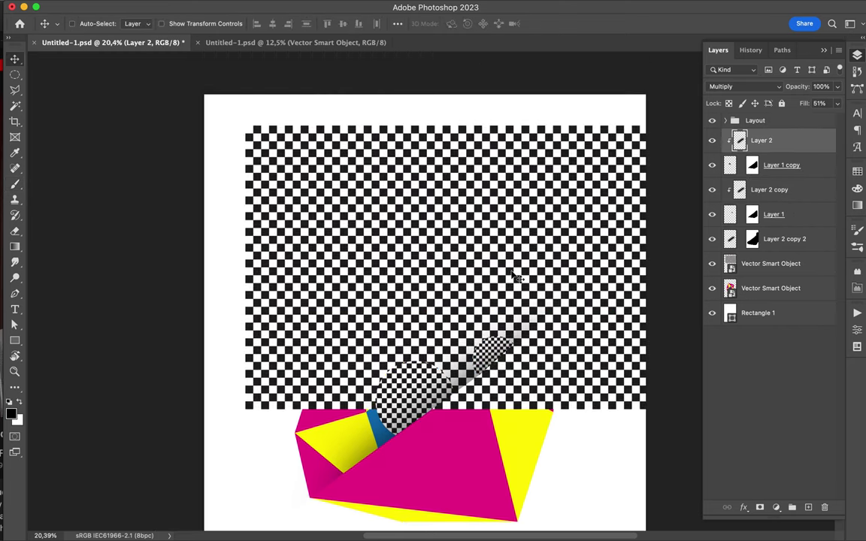
{"action": "left_click_drag", "start_coordinate": [353, 150], "coordinate": [390, 126]}
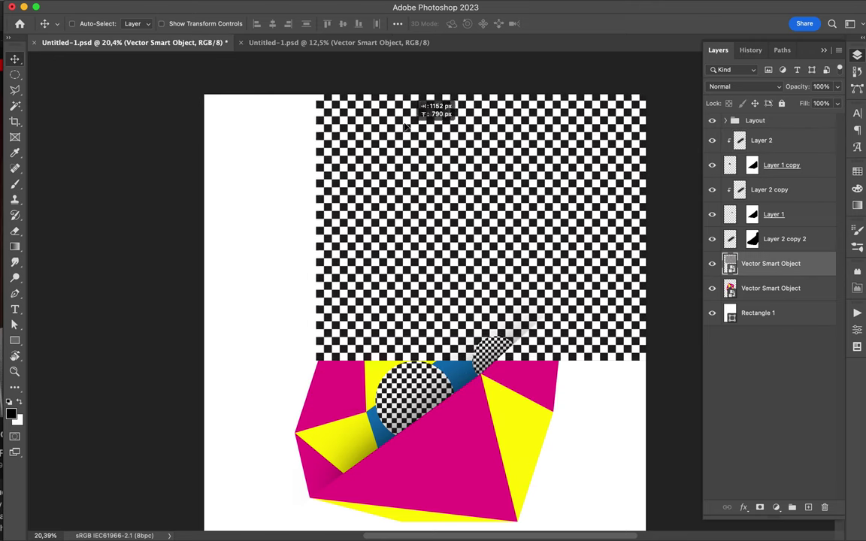
{"action": "key", "text": "m"}
{"action": "left_click_drag", "start_coordinate": [265, 96], "coordinate": [722, 347]}
Duplicate the checkerboard layer and rasterize the copy.
{"action": "key", "text": "super+j"}
{"action": "left_click", "coordinate": [509, 212]}
{"action": "right_click", "coordinate": [767, 269]}
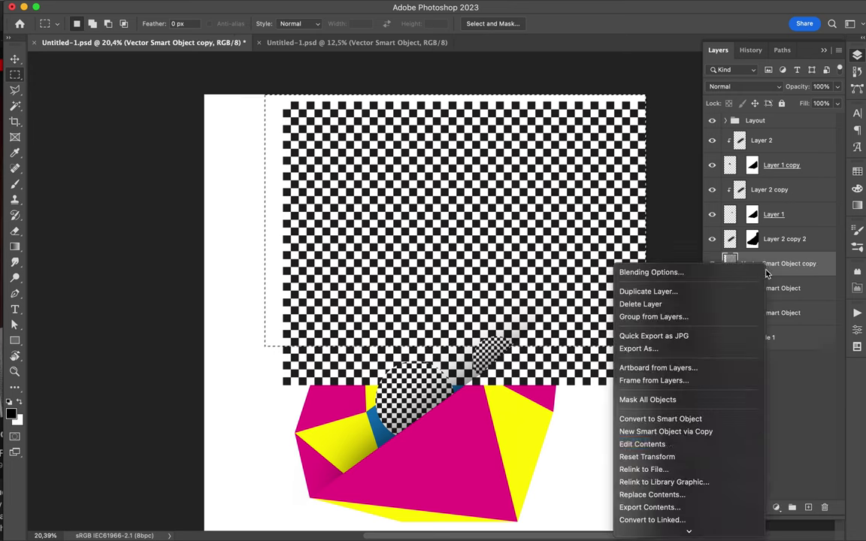
{"action": "left_click", "coordinate": [617, 446]}
{"action": "left_click", "coordinate": [713, 290]}
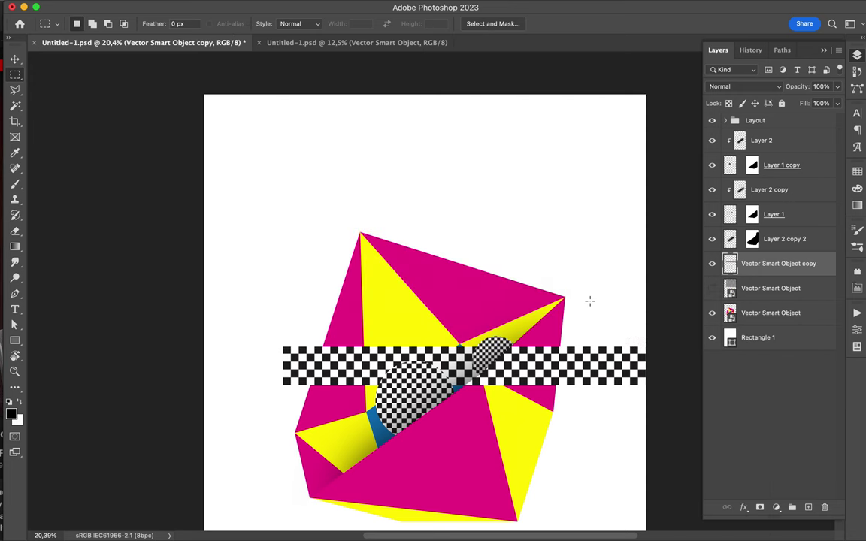
{"action": "key", "text": "super+z"}
Adjust the selection, hide the original checkerboard, and delete the copy's upper part, leaving a band.
{"action": "left_click_drag", "start_coordinate": [690, 308], "coordinate": [690, 315]}
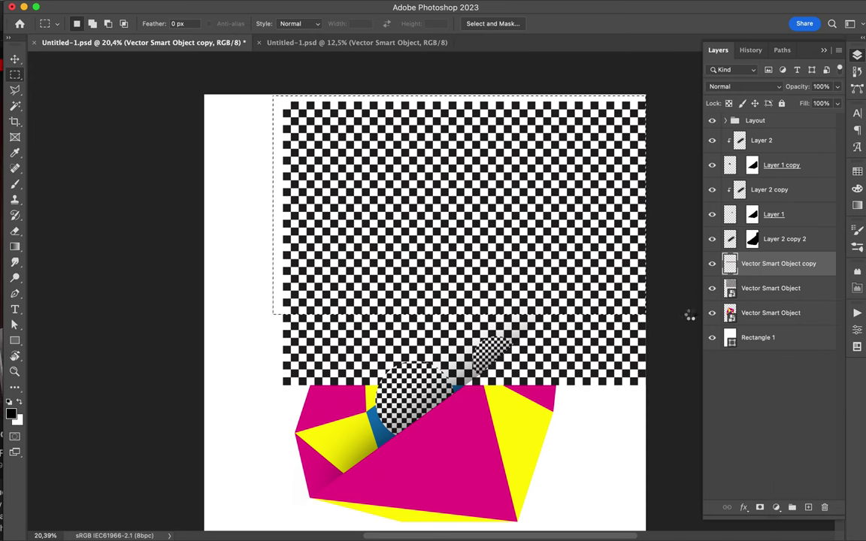
{"action": "left_click_drag", "start_coordinate": [291, 148], "coordinate": [303, 109]}
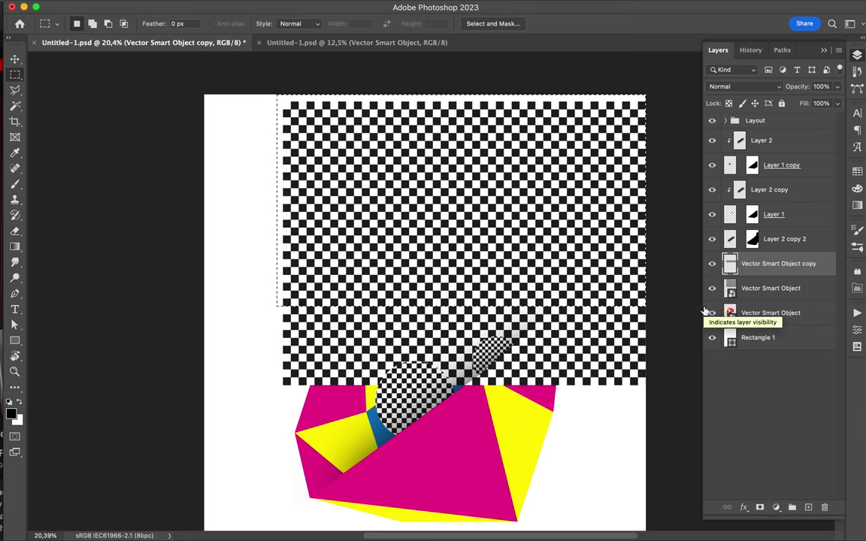
{"action": "left_click", "coordinate": [712, 288]}
{"action": "key", "text": "Delete"}
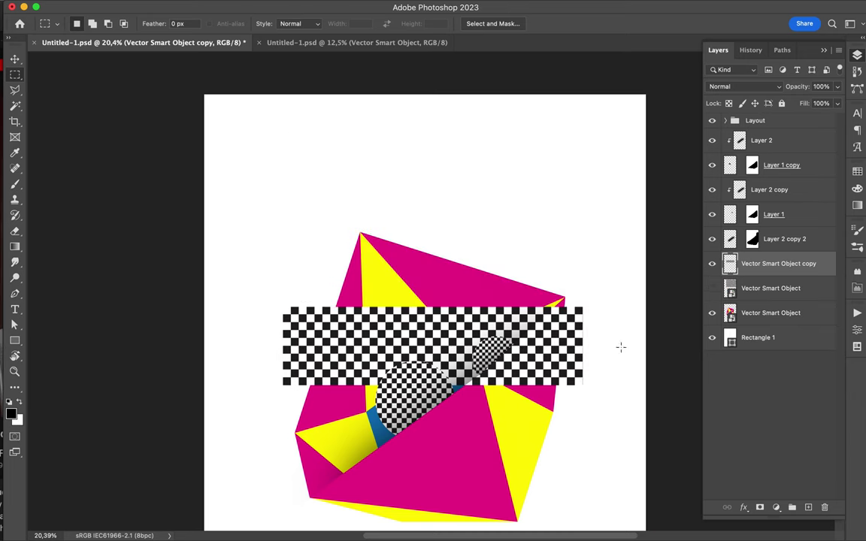
{"action": "scroll", "coordinate": [556, 361], "scroll_direction": "down", "scroll_amount": 3}
{"action": "key", "text": "v"}
{"action": "left_click", "coordinate": [403, 288]}
{"action": "left_click", "coordinate": [770, 188]}
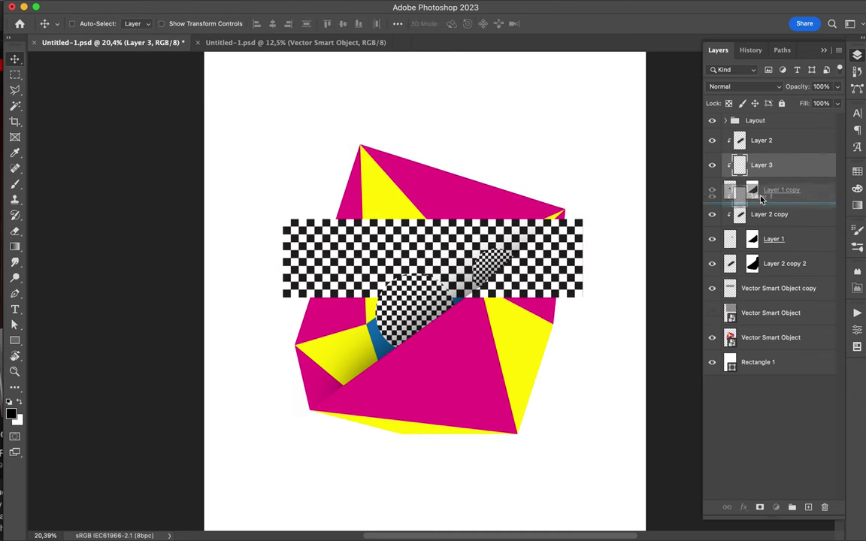
Add a new layer and apply a Gaussian Blur.
{"action": "key", "text": "super+shift+alt+n"}
{"action": "key", "text": "b"}
{"action": "left_click", "coordinate": [277, 8]}
{"action": "left_click", "coordinate": [466, 186]}
{"action": "key", "text": "Return"}
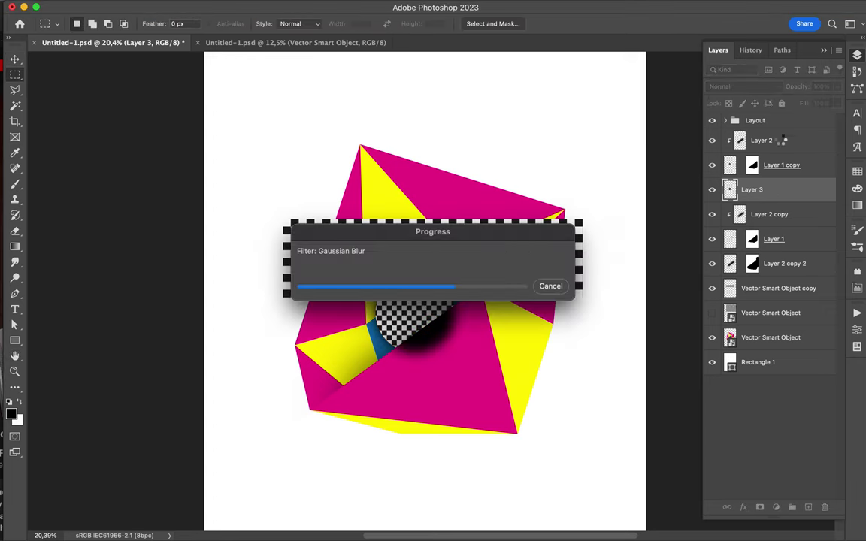
Stamp a dark round shadow spot, then erase it from the magenta face.
{"action": "key", "text": "e"}
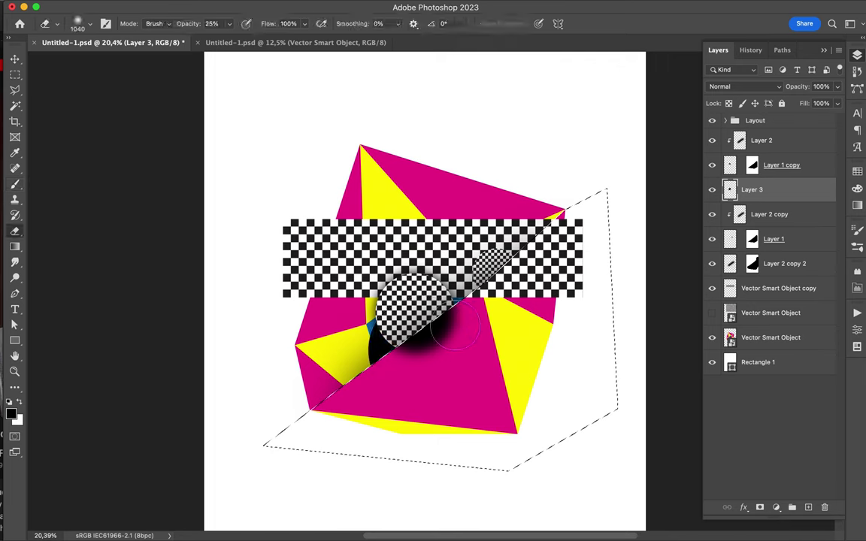
{"action": "key", "text": "b"}
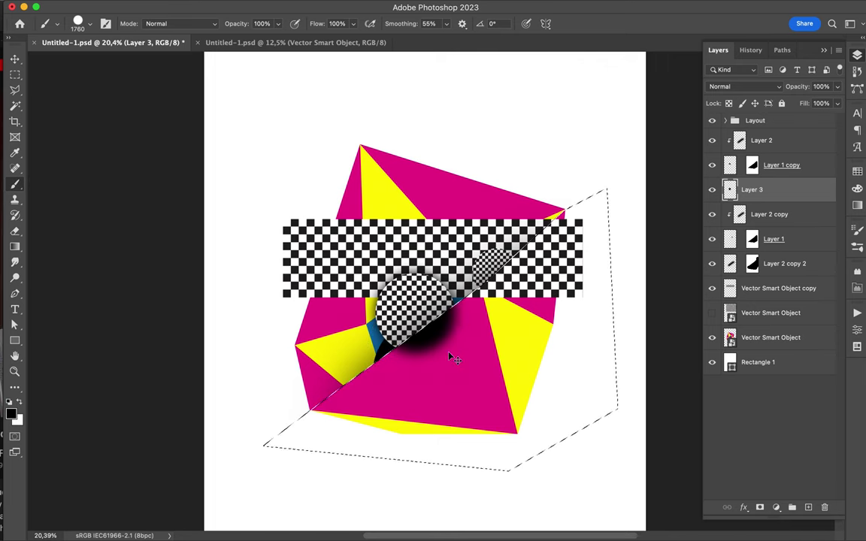
{"action": "left_click", "coordinate": [451, 358]}
{"action": "key", "text": "e"}
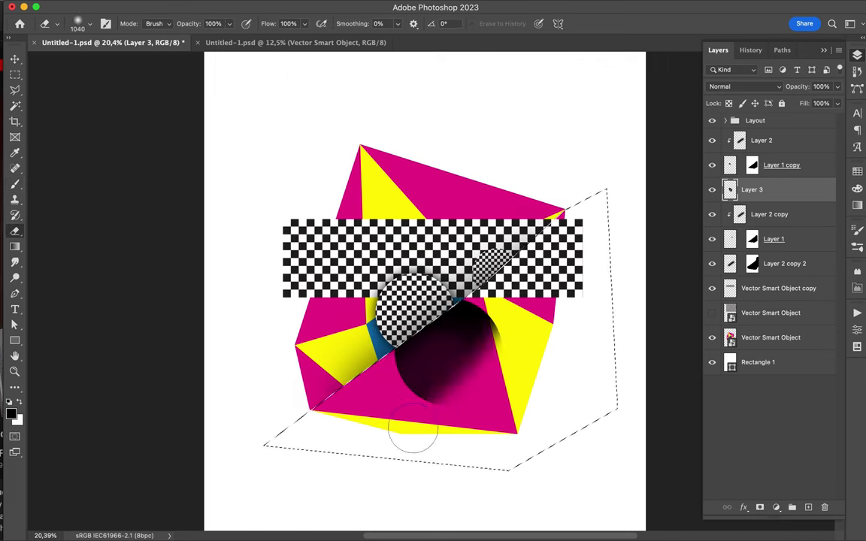
{"action": "left_click_drag", "start_coordinate": [413, 431], "coordinate": [449, 321]}
Move Layer 4 below Layer 1 in the layer stack.
{"action": "key", "text": "m"}
{"action": "key", "text": "v"}
{"action": "left_click", "coordinate": [506, 274]}
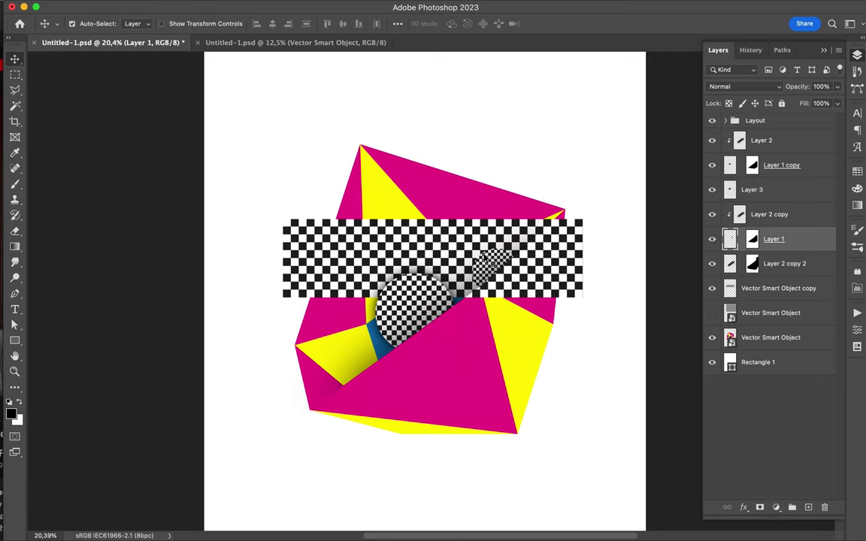
{"action": "left_click_drag", "start_coordinate": [771, 253], "coordinate": [767, 275]}
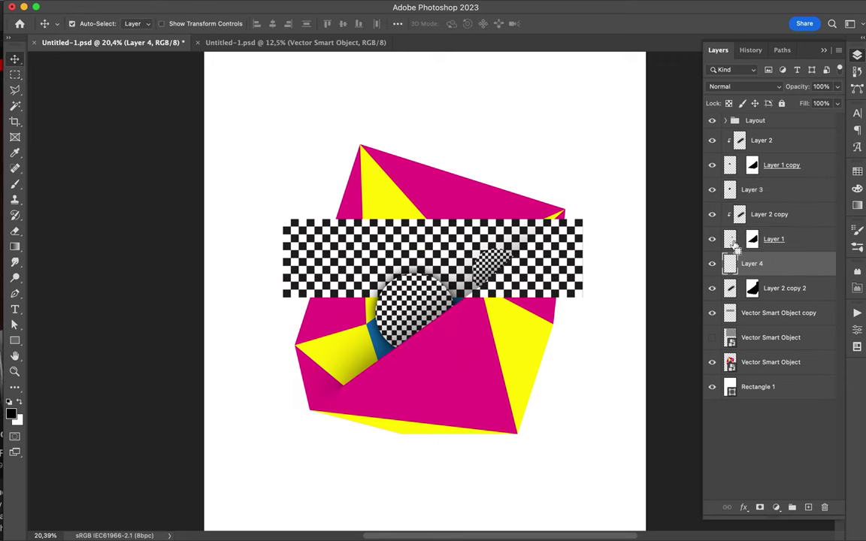
Erase the stray black shape at the band's right end and deselect.
{"action": "key", "text": "b"}
{"action": "key", "text": "m"}
{"action": "key", "text": "e"}
{"action": "key", "text": "m"}
{"action": "key", "text": "e"}
{"action": "left_click_drag", "start_coordinate": [504, 271], "coordinate": [472, 321]}
{"action": "key", "text": "m"}
{"action": "key", "text": "ctrl+d"}
{"action": "key", "text": "v"}
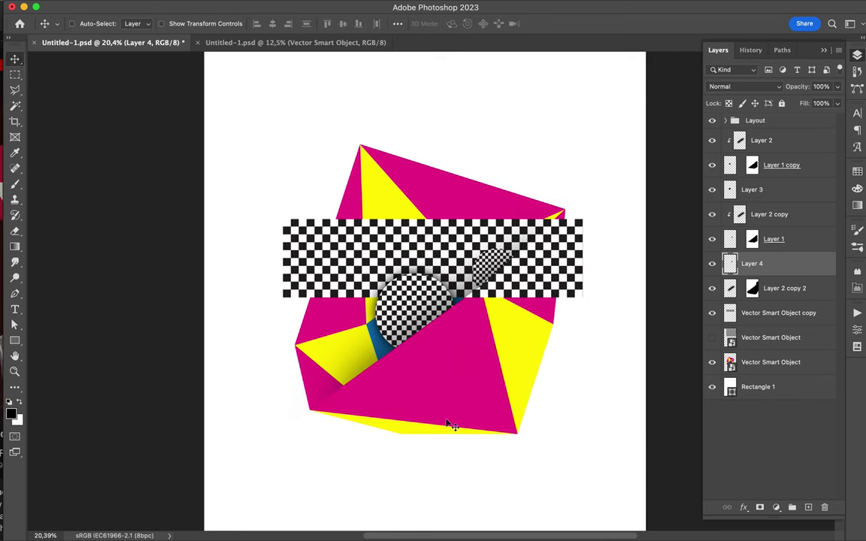
{"action": "scroll", "coordinate": [446, 344], "scroll_direction": "down", "scroll_amount": 1}
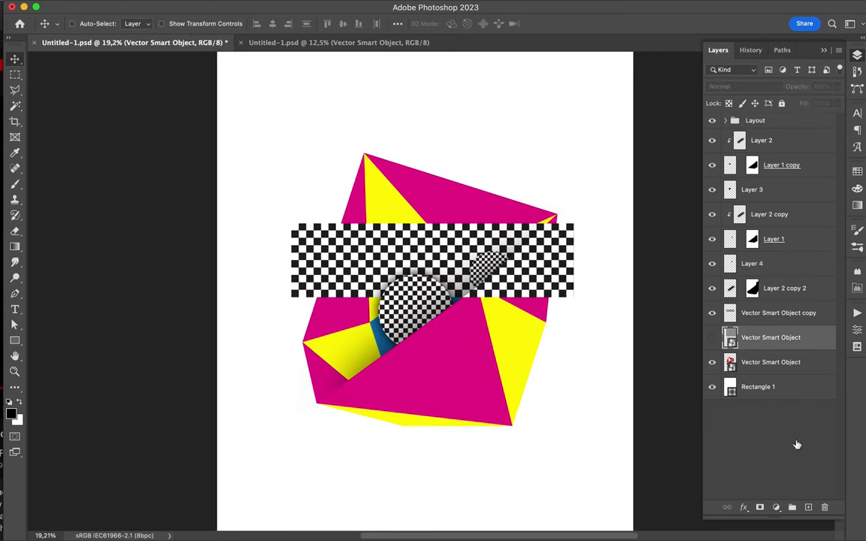
Set Layer 4 and Layer 3 to Multiply, with Layer 3's fill at 52%.
{"action": "left_click", "coordinate": [745, 86]}
{"action": "left_click", "coordinate": [733, 137]}
{"action": "left_click", "coordinate": [821, 103]}
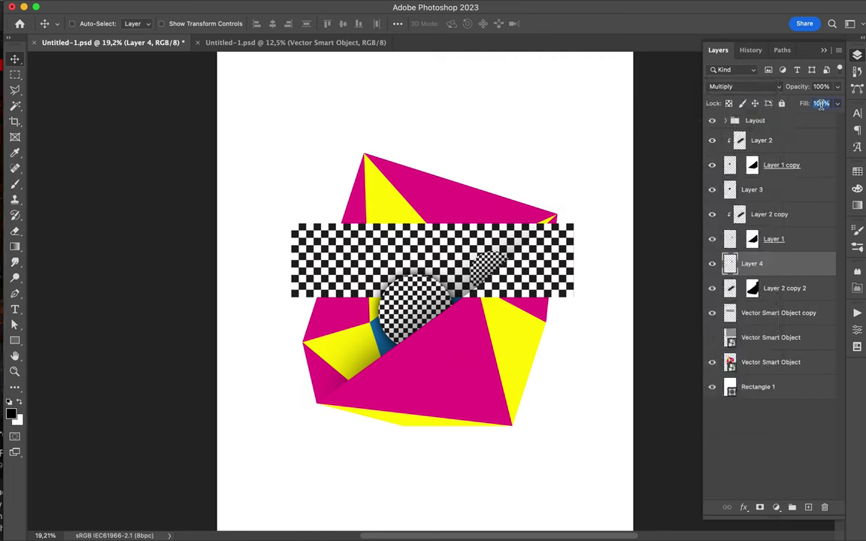
{"action": "type", "text": "50"}
{"action": "left_click", "coordinate": [782, 189]}
{"action": "left_click", "coordinate": [744, 87]}
{"action": "left_click", "coordinate": [733, 128]}
{"action": "left_click_drag", "start_coordinate": [837, 104], "coordinate": [811, 122]}
Fill a black band on new Layer 5 and blur it with Gaussian Blur 88.4 px.
{"action": "left_click", "coordinate": [766, 215]}
{"action": "left_click", "coordinate": [774, 313]}
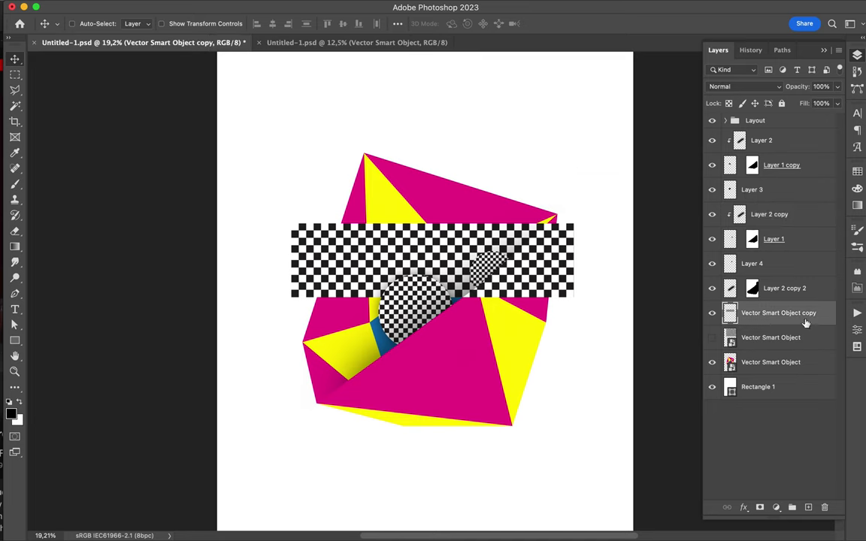
{"action": "key", "text": "ctrl+shift+alt+n"}
{"action": "key", "text": "b"}
{"action": "left_click_drag", "start_coordinate": [297, 255], "coordinate": [609, 271]}
{"action": "key", "text": "m"}
{"action": "left_click", "coordinate": [270, 6]}
{"action": "left_click", "coordinate": [470, 180]}
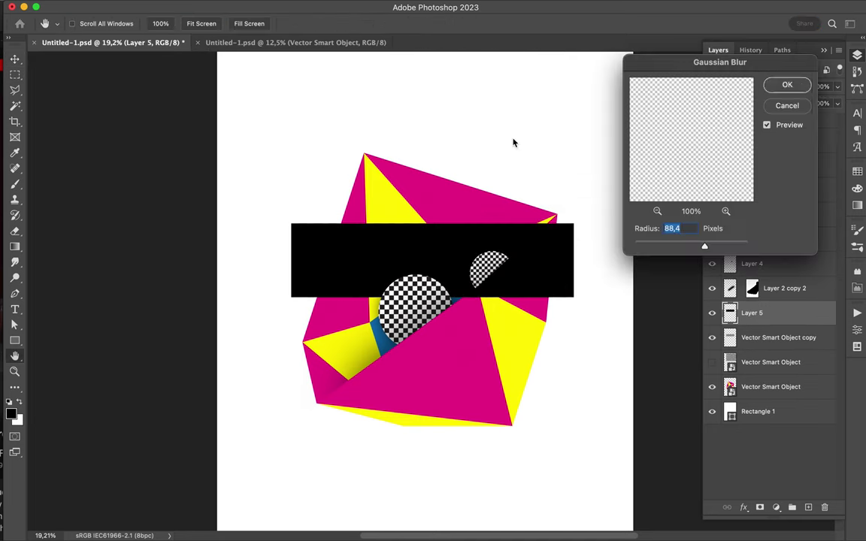
{"action": "key", "text": "Return"}
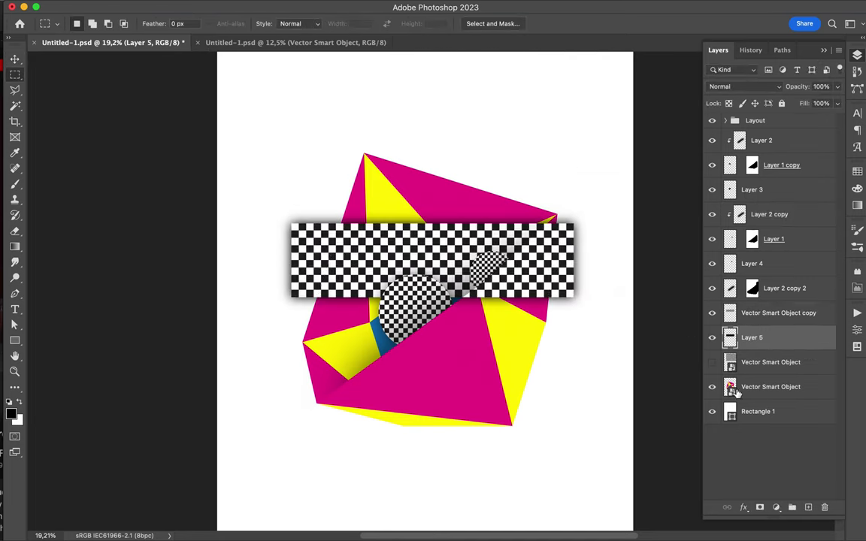
Move Layer 5 below the Vector Smart Object copy, set Multiply, and sample blue as foreground.
{"action": "key", "text": "ctrl+bracketleft"}
{"action": "key", "text": "v"}
{"action": "left_click", "coordinate": [767, 87]}
{"action": "left_click", "coordinate": [662, 125]}
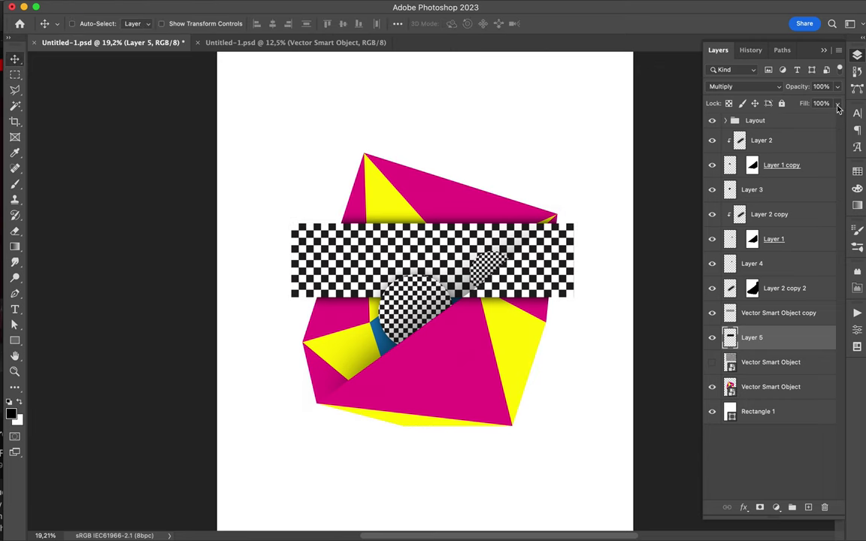
{"action": "left_click_drag", "start_coordinate": [490, 485], "coordinate": [491, 413]}
{"action": "key", "text": "i"}
{"action": "left_click", "coordinate": [372, 264]}
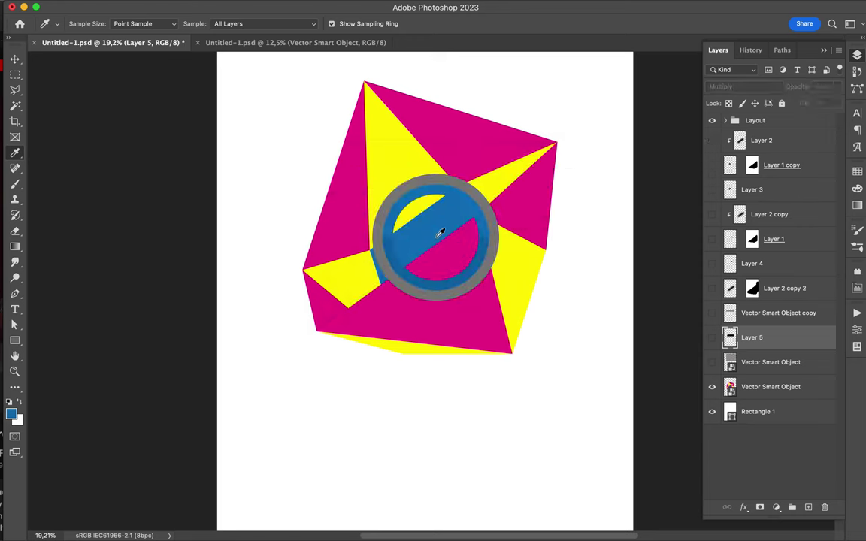
Unhide all layers and give Ellipse 1 a blue-to-transparent gradient fill.
{"action": "left_click", "coordinate": [712, 387], "text": "alt"}
{"action": "left_click", "coordinate": [15, 247]}
{"action": "left_click", "coordinate": [86, 23]}
{"action": "double_click", "coordinate": [211, 186]}
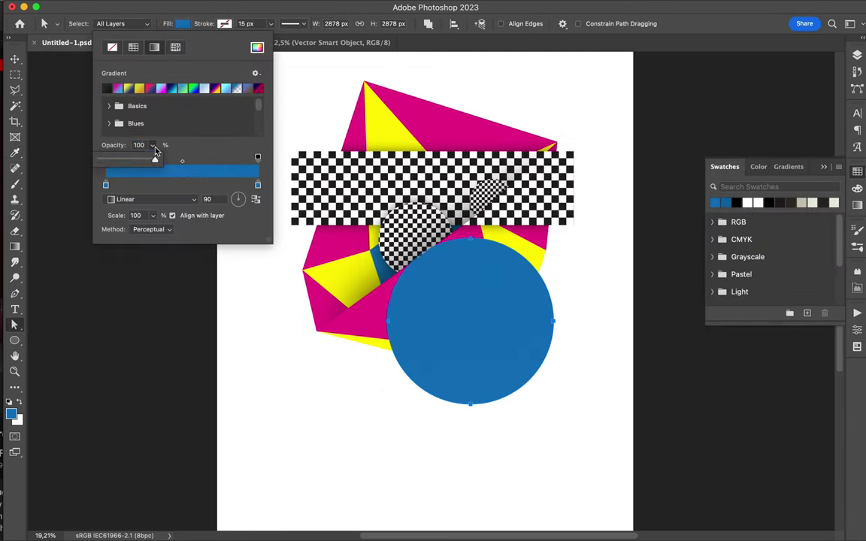
{"action": "left_click_drag", "start_coordinate": [155, 157], "coordinate": [105, 158]}
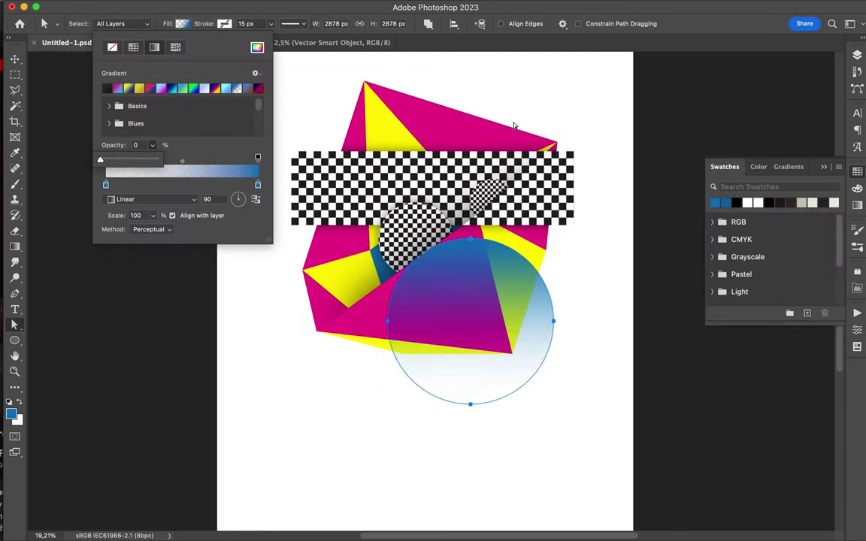
{"action": "left_click", "coordinate": [528, 247]}
Reverse the circle's gradient so the blue sits at the bottom.
{"action": "key", "text": "ctrl+t"}
{"action": "key", "text": "Escape"}
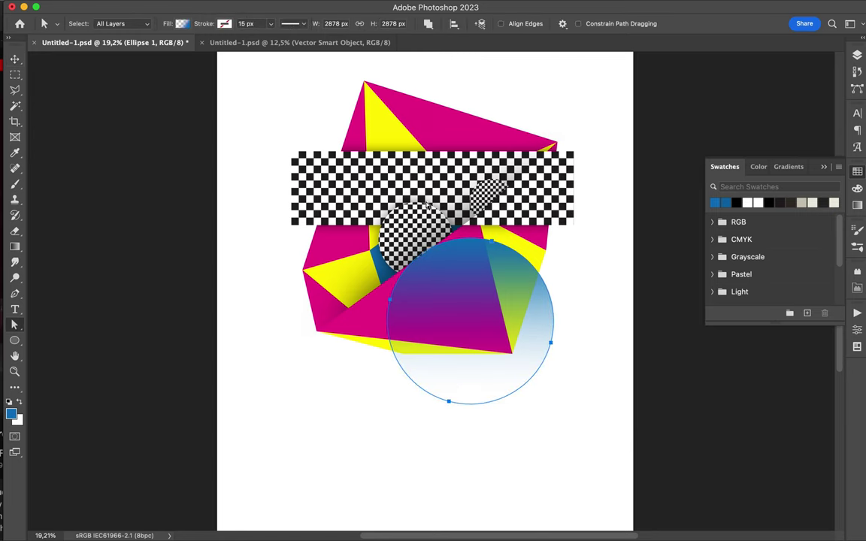
{"action": "left_click", "coordinate": [182, 23]}
{"action": "left_click", "coordinate": [241, 195]}
{"action": "left_click", "coordinate": [671, 122]}
Enlarge the gradient circle with Free Transform and move Ellipse 1 lower in the layer stack.
{"action": "key", "text": "v"}
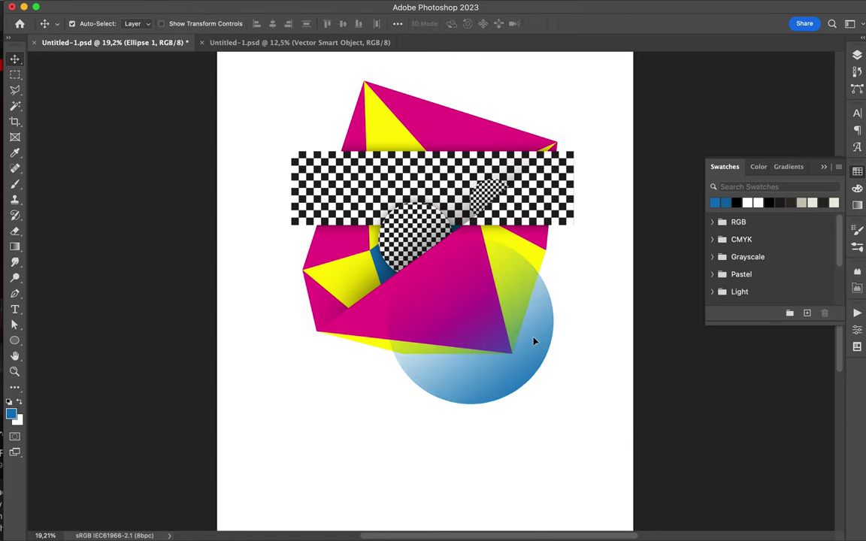
{"action": "key", "text": "ctrl+t"}
{"action": "left_click_drag", "start_coordinate": [555, 406], "coordinate": [584, 427]}
{"action": "key", "text": "Return"}
{"action": "key", "text": "F7"}
{"action": "left_click_drag", "start_coordinate": [760, 338], "coordinate": [760, 335]}
Duplicate the circle layer twice to deepen its blue colour.
{"action": "key", "text": "ctrl+j"}
{"action": "key", "text": "ctrl+j"}
{"action": "key", "text": "ctrl+z"}
{"action": "key", "text": "ctrl+z"}
{"action": "key", "text": "ctrl+z"}
{"action": "key", "text": "a"}
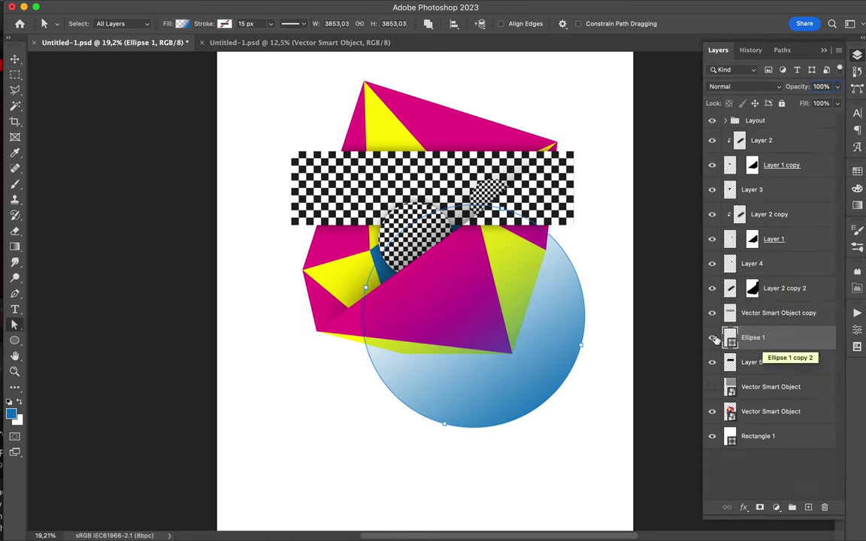
{"action": "left_click", "coordinate": [182, 23]}
{"action": "key", "text": "Escape"}
{"action": "key", "text": "ctrl+j"}
{"action": "key", "text": "ctrl+j"}
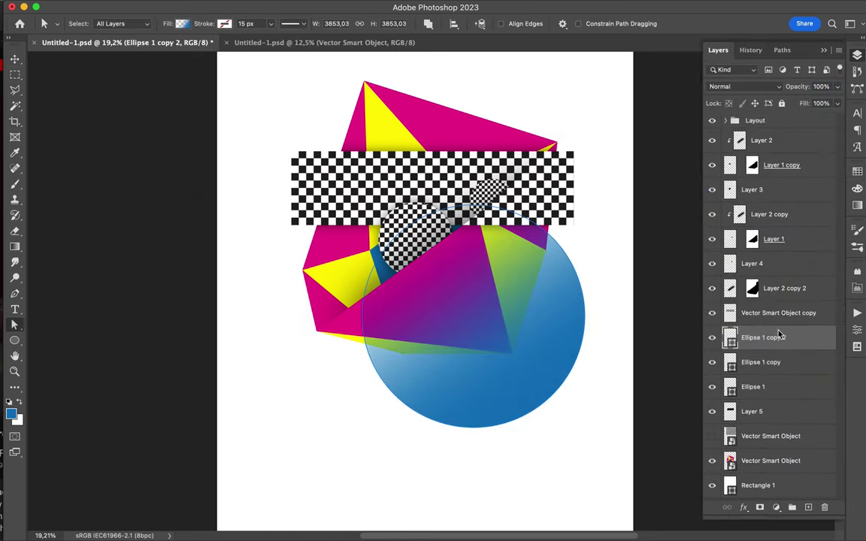
Keep Normal blending and scale the three stacked circles down over the polyhedron's lower right.
{"action": "left_click", "coordinate": [778, 87]}
{"action": "key", "text": "Escape"}
{"action": "key", "text": "v"}
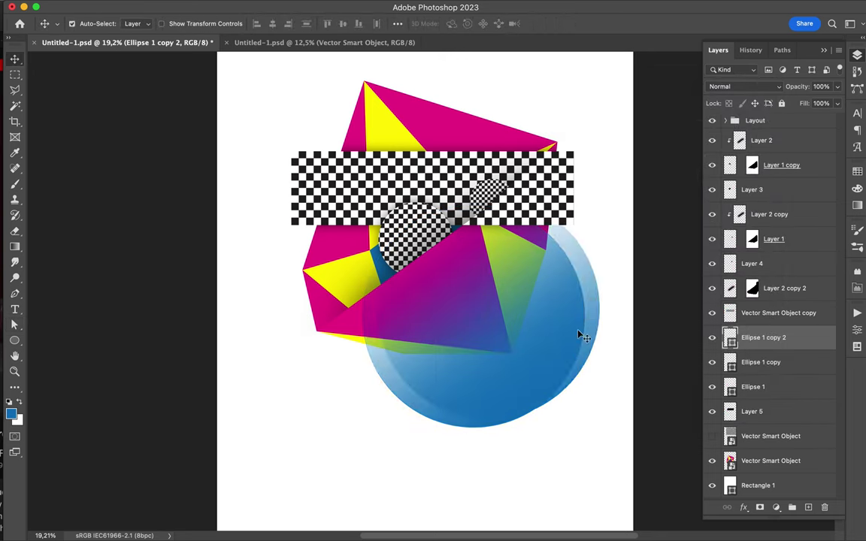
{"action": "left_click_drag", "start_coordinate": [364, 434], "coordinate": [386, 410]}
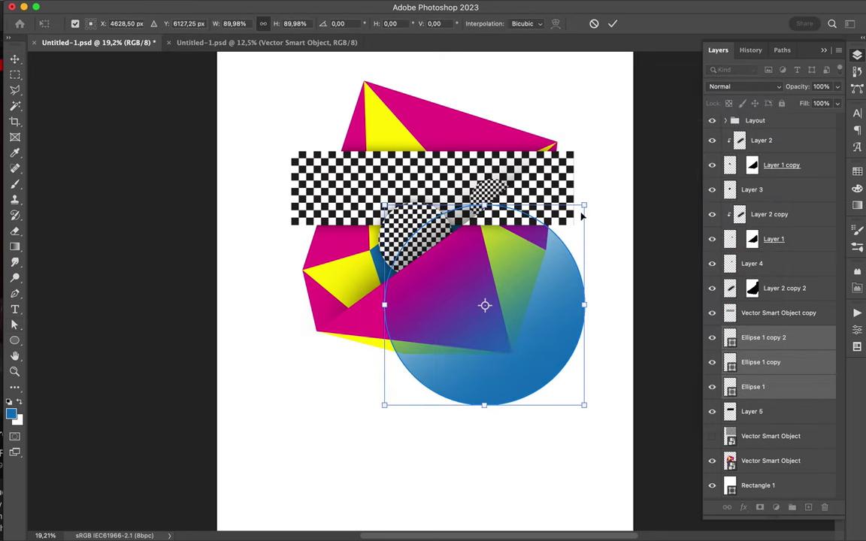
{"action": "left_click_drag", "start_coordinate": [584, 205], "coordinate": [557, 237]}
{"action": "key", "text": "Return"}
Duplicate the three circle layers and shrink the copies into a small circle at the polyhedron's top.
{"action": "scroll", "coordinate": [515, 147], "scroll_direction": "up", "scroll_amount": 3}
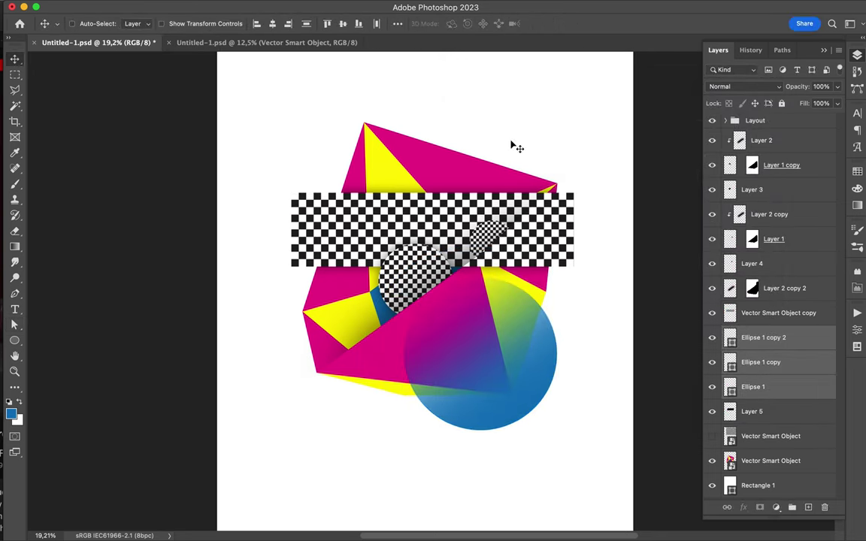
{"action": "left_click_drag", "start_coordinate": [761, 362], "coordinate": [761, 451]}
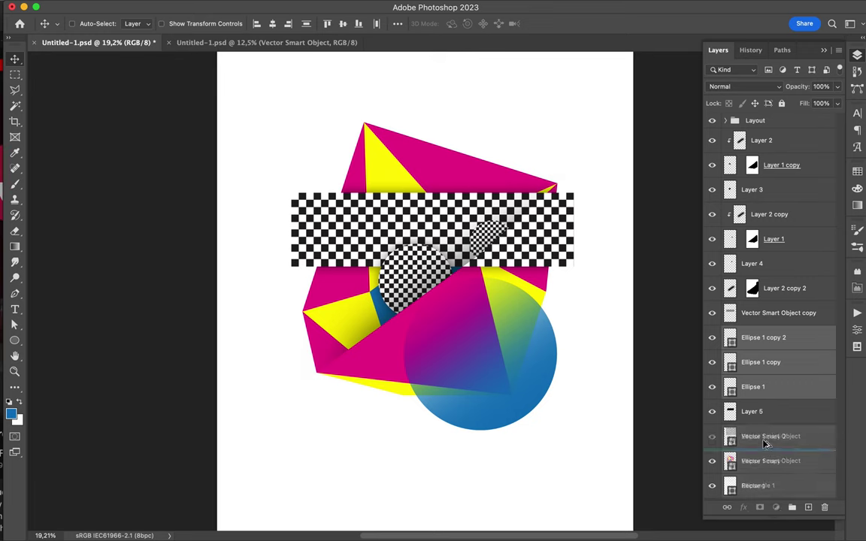
{"action": "left_click_drag", "start_coordinate": [543, 354], "coordinate": [448, 135]}
{"action": "key", "text": "ctrl+t"}
{"action": "mouse_move", "coordinate": [343, 79]}
{"action": "left_mouse_down"}
{"action": "mouse_move", "coordinate": [449, 159]}
{"action": "mouse_move", "coordinate": [375, 118]}
{"action": "left_mouse_up"}
{"action": "key", "text": "Return"}
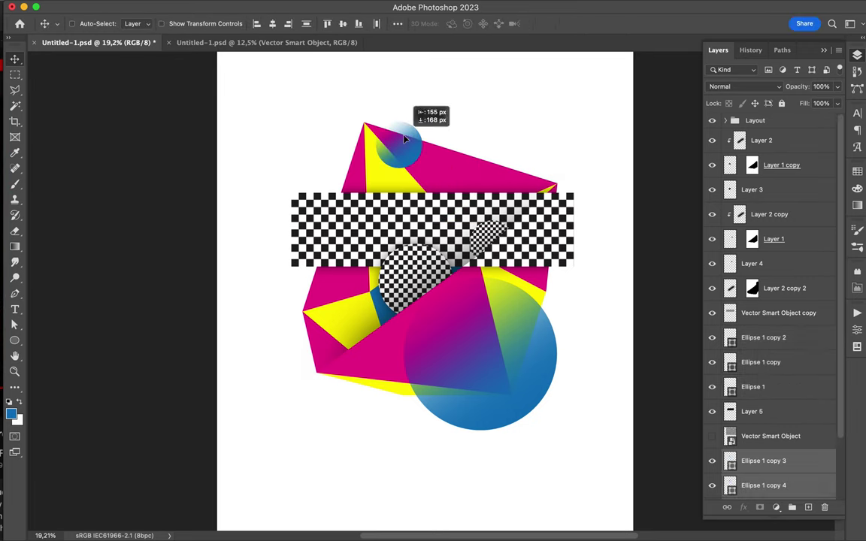
{"action": "left_click", "coordinate": [119, 7]}
{"action": "key", "text": "Escape"}
Check the small circle's gradient, select Ellipse 1 copy 5, and sample black.
{"action": "key", "text": "a"}
{"action": "left_click", "coordinate": [182, 24]}
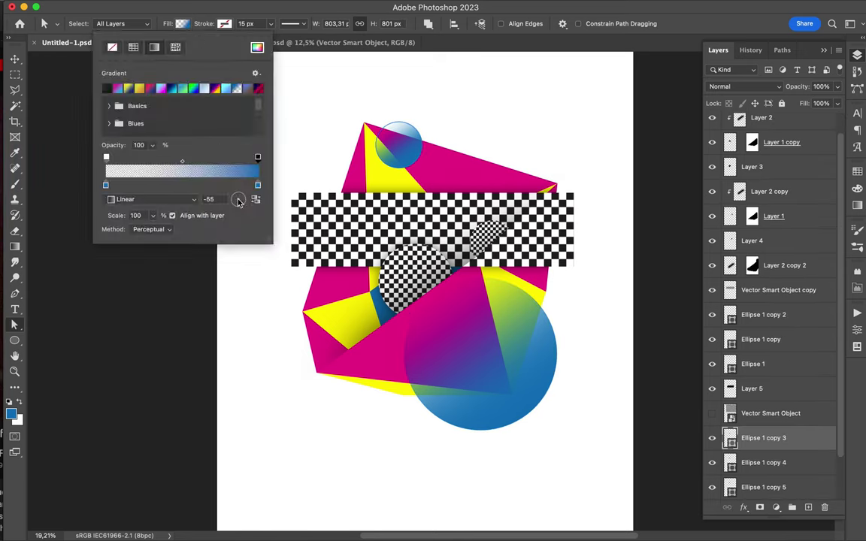
{"action": "left_click", "coordinate": [763, 487]}
{"action": "key", "text": "v"}
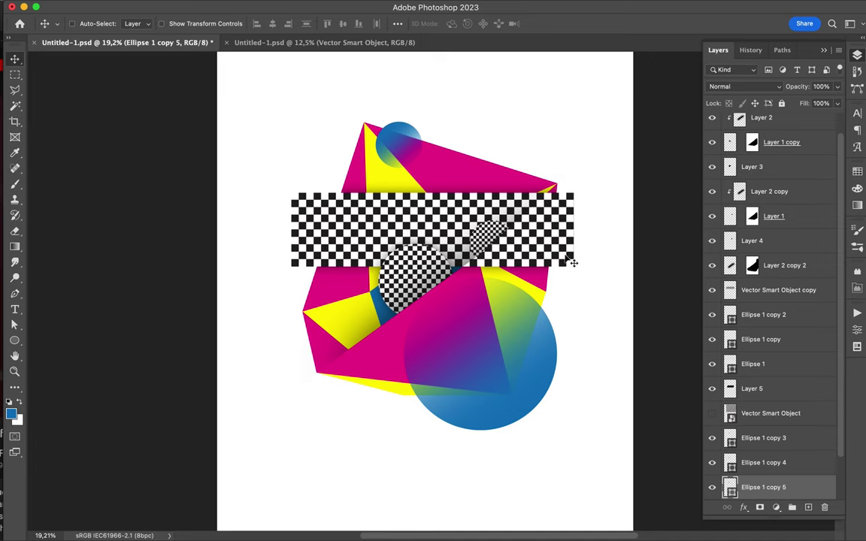
{"action": "key", "text": "i"}
{"action": "left_click", "coordinate": [562, 228]}
Draw a small black triangle left of the polyhedron and rotate it by -105°.
{"action": "key", "text": "shift+u"}
{"action": "left_click_drag", "start_coordinate": [259, 362], "coordinate": [275, 367]}
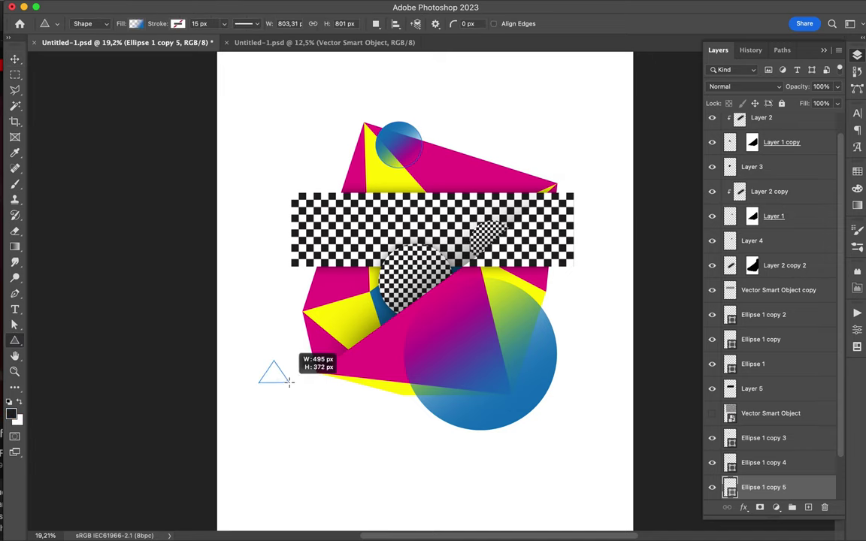
{"action": "left_click", "coordinate": [135, 23]}
{"action": "left_click", "coordinate": [112, 84]}
{"action": "key", "text": "v"}
{"action": "key", "text": "ctrl+t"}
{"action": "mouse_move", "coordinate": [280, 359]}
{"action": "left_mouse_down"}
{"action": "mouse_move", "coordinate": [237, 373]}
{"action": "mouse_move", "coordinate": [576, 220]}
{"action": "left_mouse_up"}
{"action": "key", "text": "Return"}
Move Triangle 1 to the top of the layer stack and resize it at the band's right end.
{"action": "left_click", "coordinate": [857, 72]}
{"action": "left_click_drag", "start_coordinate": [760, 492], "coordinate": [760, 140]}
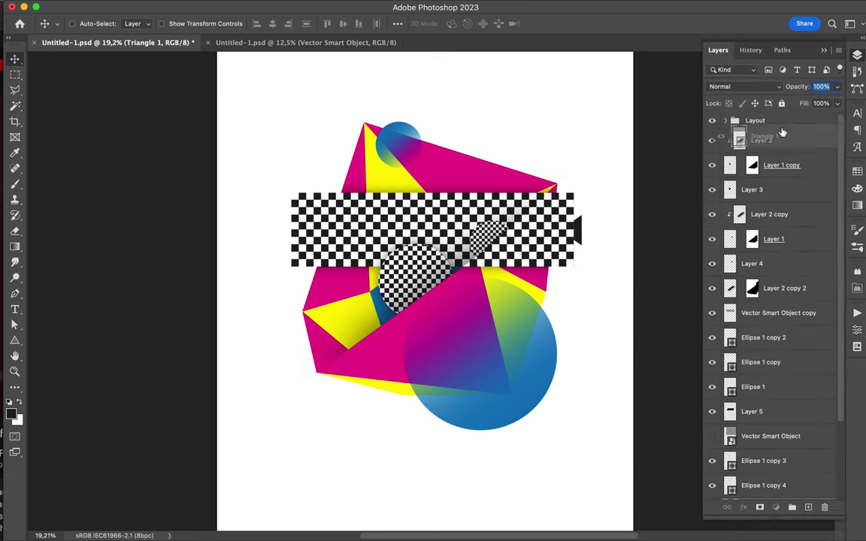
{"action": "key", "text": "ctrl+t"}
{"action": "key", "text": "Return"}
{"action": "mouse_move", "coordinate": [581, 230]}
{"action": "left_mouse_down"}
{"action": "mouse_move", "coordinate": [597, 236]}
{"action": "mouse_move", "coordinate": [569, 241]}
{"action": "left_mouse_up"}
{"action": "key", "text": "ctrl+t"}
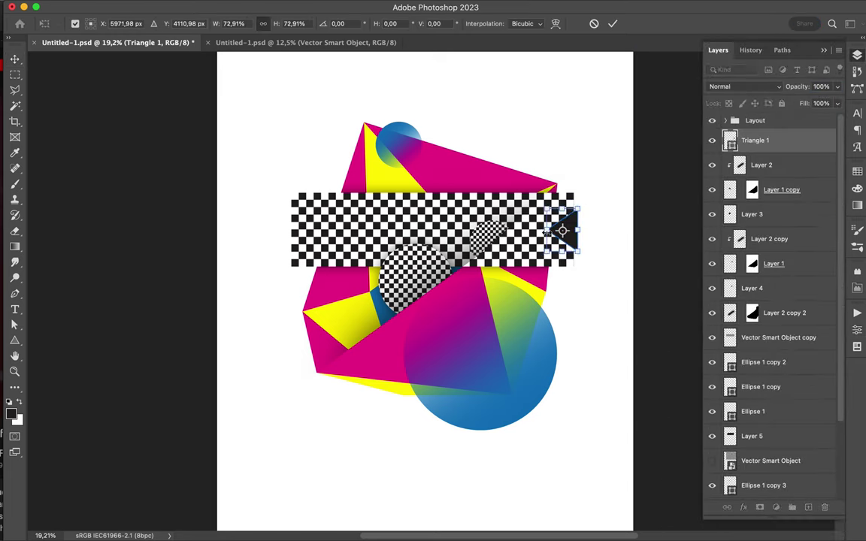
{"action": "key", "text": "Return"}
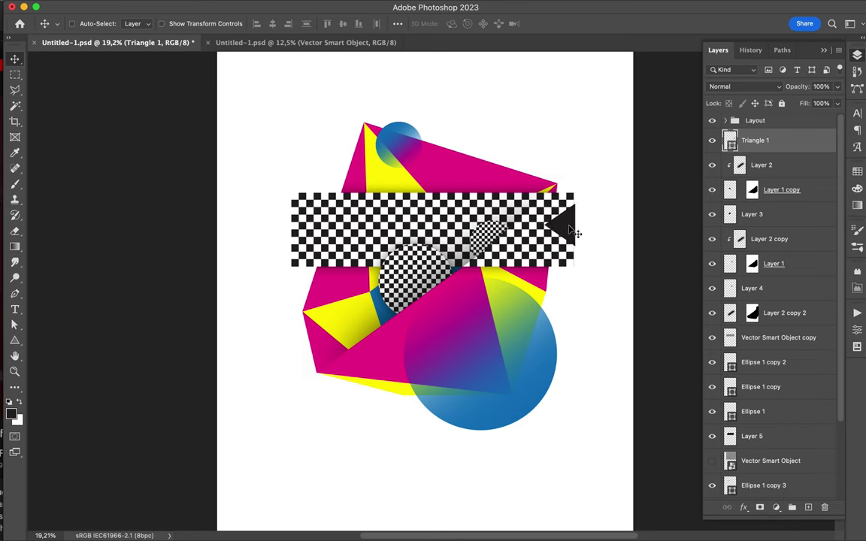
Copy a checker piece from the Vector Smart Object copy layer and move it above the band.
{"action": "left_click", "coordinate": [314, 217]}
{"action": "key", "text": "l"}
{"action": "double_click", "coordinate": [339, 181]}
{"action": "key", "text": "ctrl+j"}
{"action": "key", "text": "v"}
{"action": "left_click_drag", "start_coordinate": [308, 210], "coordinate": [465, 192]}
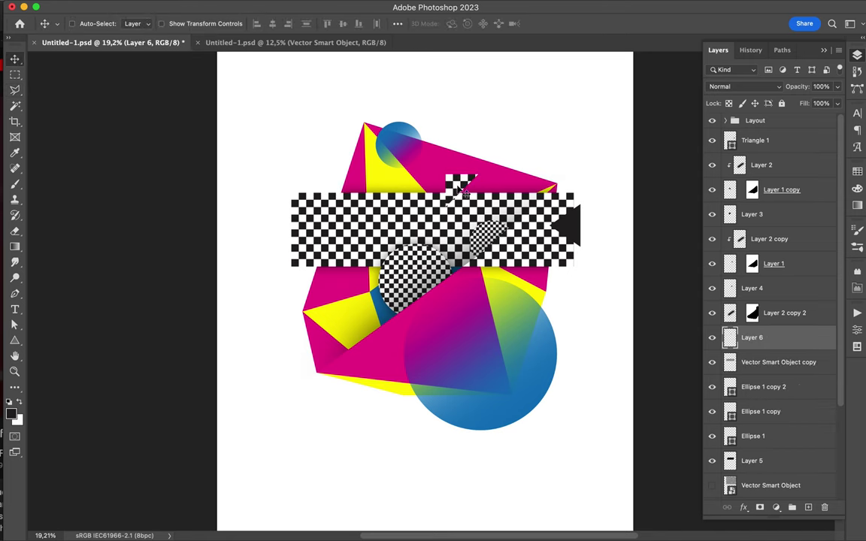
Add a new Multiply layer and apply a Gaussian Blur to it.
{"action": "left_click", "coordinate": [767, 364]}
{"action": "key", "text": "ctrl+shift+alt+n"}
{"action": "key", "text": "m"}
{"action": "left_click", "coordinate": [744, 86]}
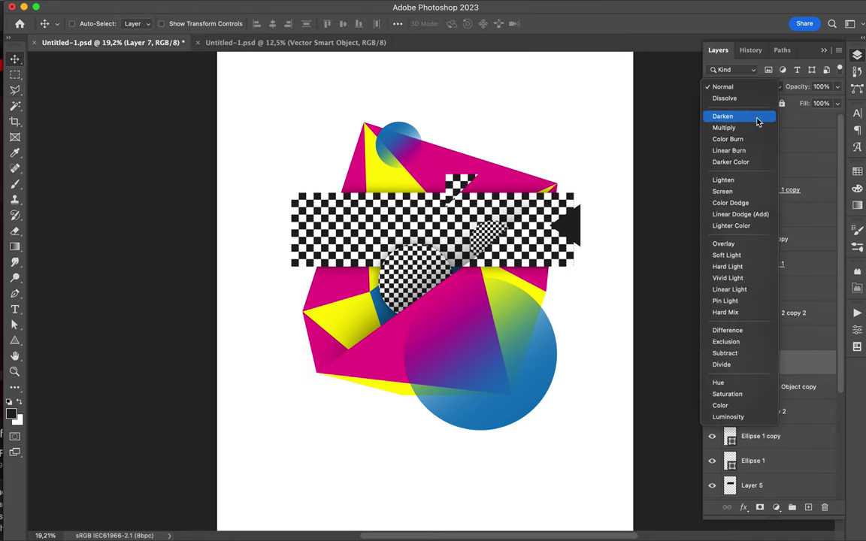
{"action": "left_click", "coordinate": [725, 134]}
{"action": "left_click", "coordinate": [306, 7]}
{"action": "mouse_move", "coordinate": [282, 162]}
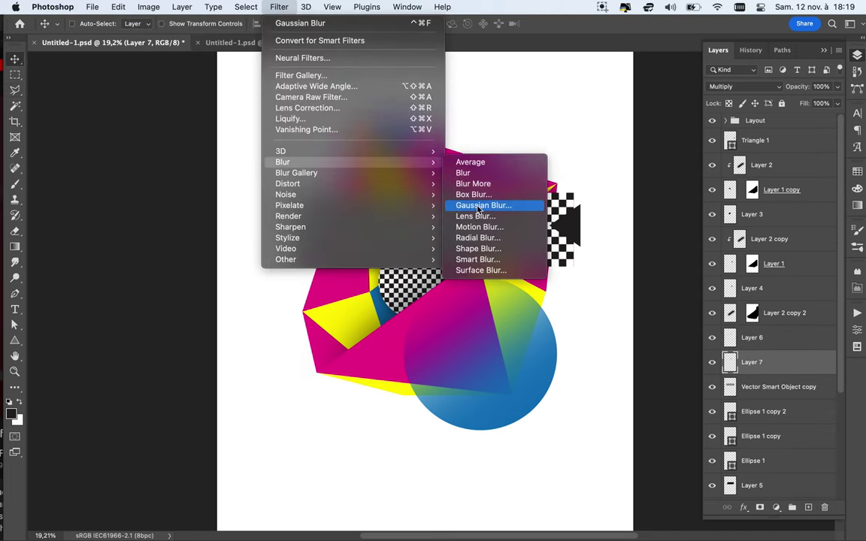
{"action": "left_click", "coordinate": [478, 207]}
{"action": "key", "text": "Return"}
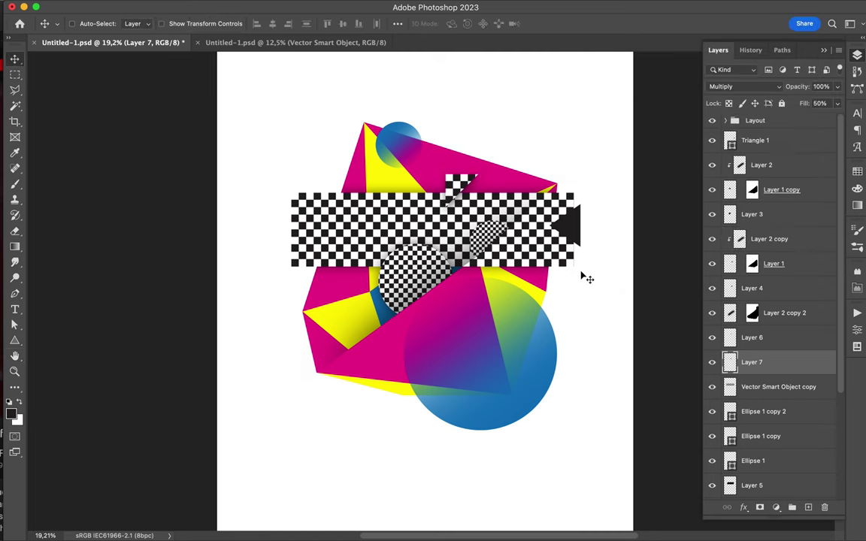
{"action": "key", "text": "l"}
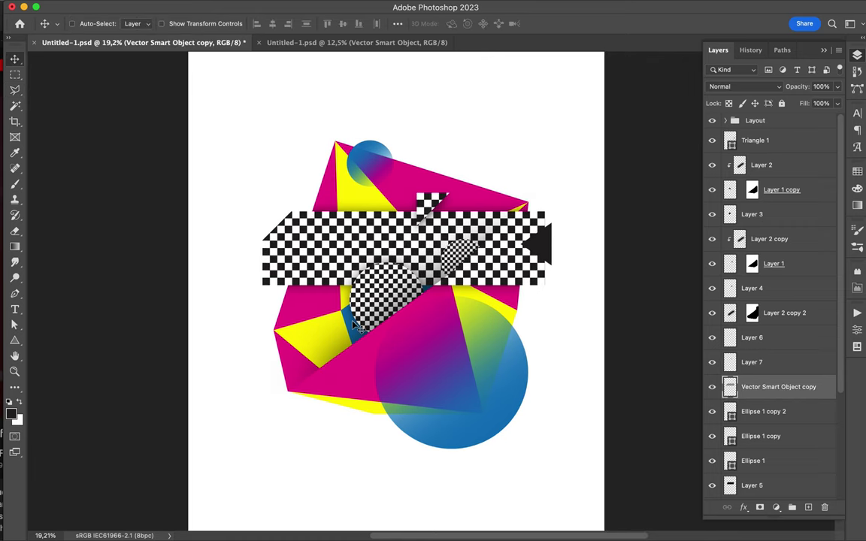
Draw a short line at the polyhedron's lower left with a white 55 stroke and rounded ends.
{"action": "key", "text": "a"}
{"action": "left_click_drag", "start_coordinate": [753, 386], "coordinate": [753, 131]}
{"action": "left_click", "coordinate": [182, 24]}
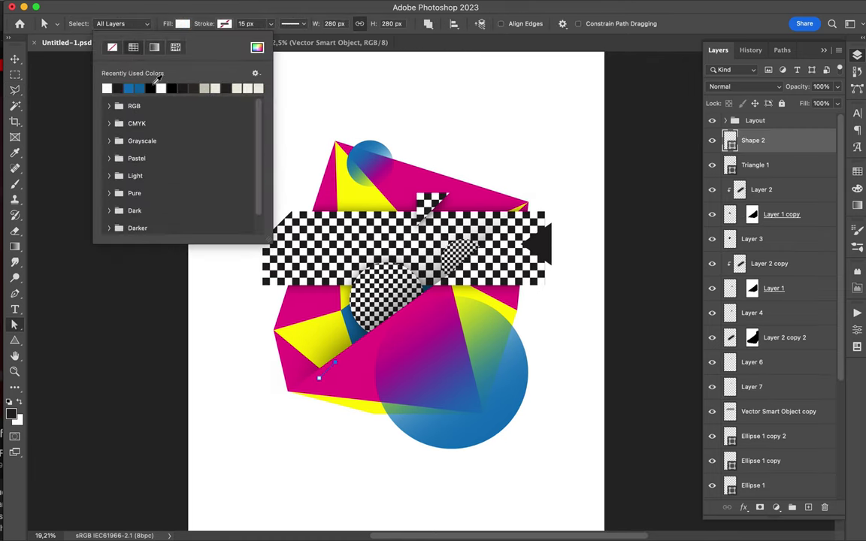
{"action": "left_click", "coordinate": [248, 24]}
{"action": "type", "text": "55"}
{"action": "left_click", "coordinate": [292, 24]}
{"action": "left_click", "coordinate": [341, 464]}
Reposition the white bar, add a near-vertical copy, and move Shape 2 copy below Ellipse 1 copy 2.
{"action": "key", "text": "v"}
{"action": "mouse_move", "coordinate": [331, 370]}
{"action": "left_mouse_down"}
{"action": "mouse_move", "coordinate": [328, 379]}
{"action": "mouse_move", "coordinate": [485, 346]}
{"action": "left_mouse_up"}
{"action": "key", "text": "ctrl+t"}
{"action": "key", "text": "Return"}
{"action": "mouse_move", "coordinate": [761, 125]}
{"action": "left_mouse_down"}
{"action": "mouse_move", "coordinate": [784, 323]}
{"action": "mouse_move", "coordinate": [781, 444]}
{"action": "left_mouse_up"}
{"action": "scroll", "coordinate": [781, 451], "scroll_direction": "down", "scroll_amount": 3}
{"action": "scroll", "coordinate": [427, 279], "scroll_direction": "up", "scroll_amount": 3}
Pen a new triangle, sample magenta from the artwork, and switch its fill to a gradient.
{"action": "key", "text": "p"}
{"action": "left_click", "coordinate": [527, 352]}
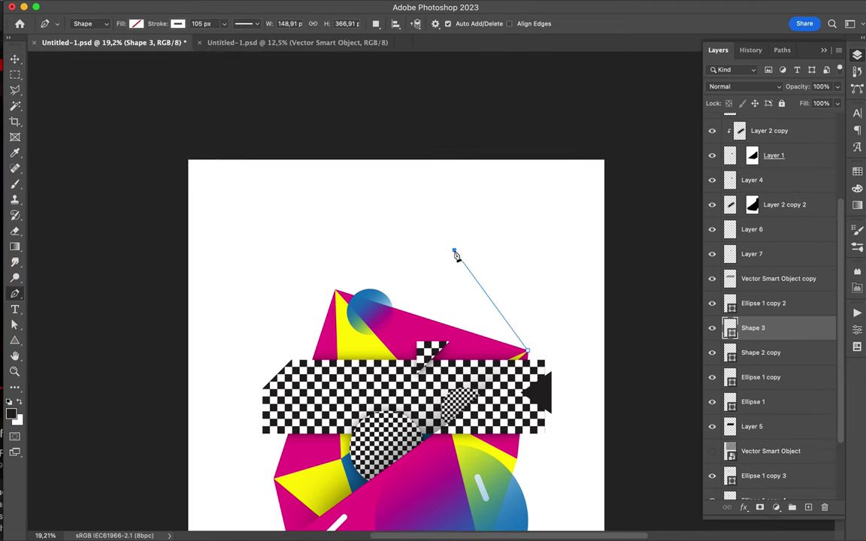
{"action": "left_click", "coordinate": [178, 23]}
{"action": "left_click", "coordinate": [390, 330]}
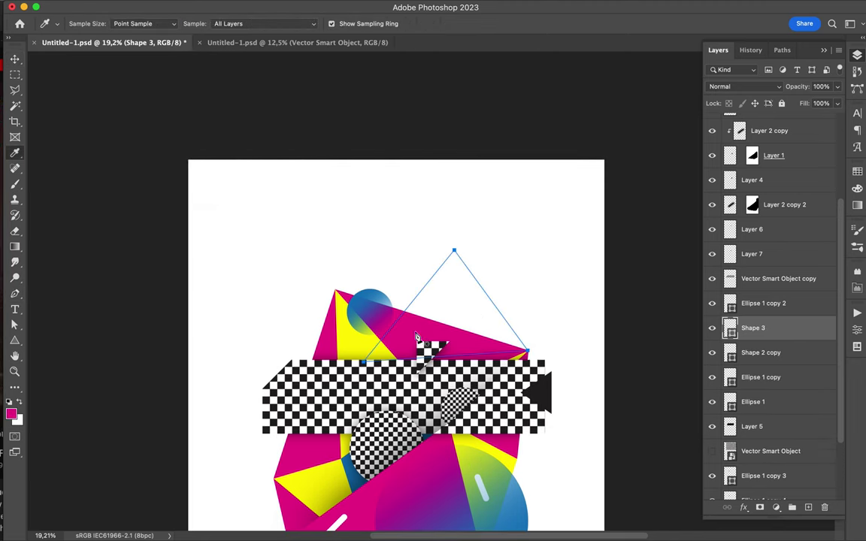
{"action": "key", "text": "a"}
{"action": "left_click", "coordinate": [182, 24]}
{"action": "left_click", "coordinate": [142, 45]}
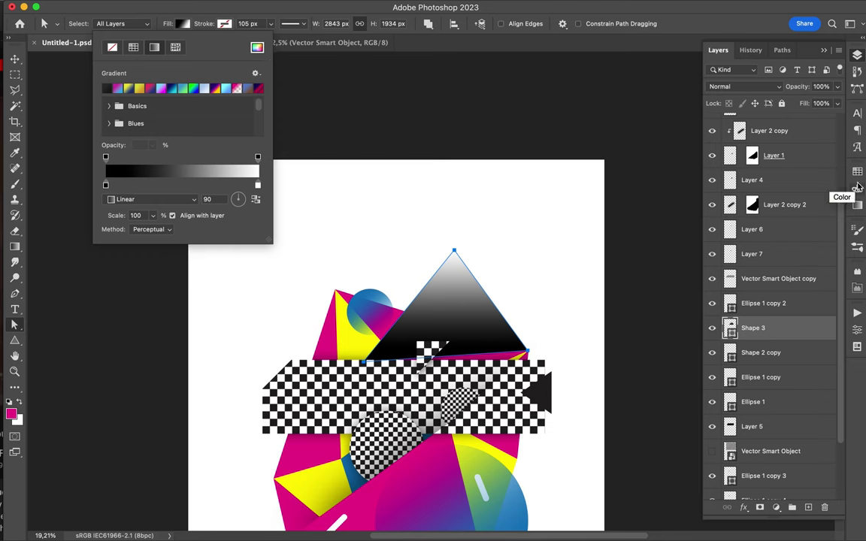
Make the triangle's gradient magenta fading to transparent with the left opacity stop at 0.
{"action": "left_click", "coordinate": [182, 23]}
{"action": "left_click", "coordinate": [258, 185]}
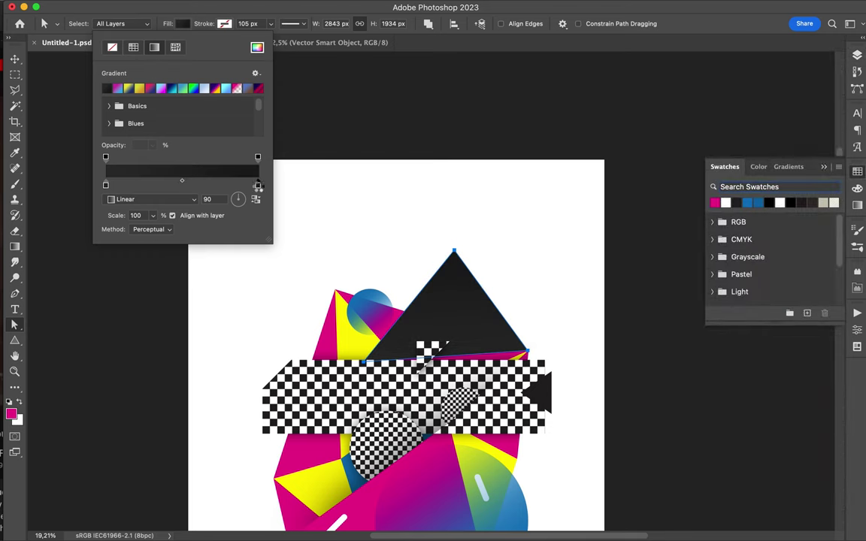
{"action": "double_click", "coordinate": [258, 187]}
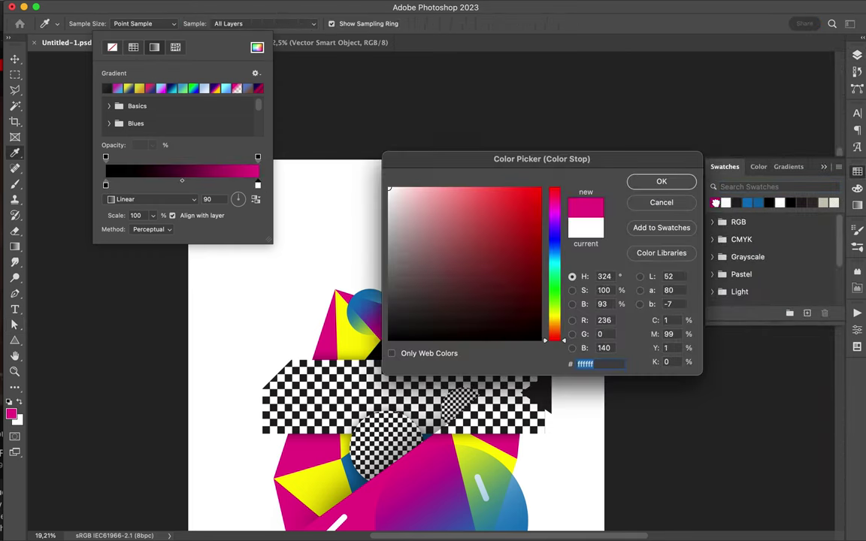
{"action": "double_click", "coordinate": [105, 185]}
{"action": "left_click", "coordinate": [715, 202]}
{"action": "left_click", "coordinate": [658, 182]}
{"action": "left_click", "coordinate": [105, 156]}
{"action": "type", "text": "0"}
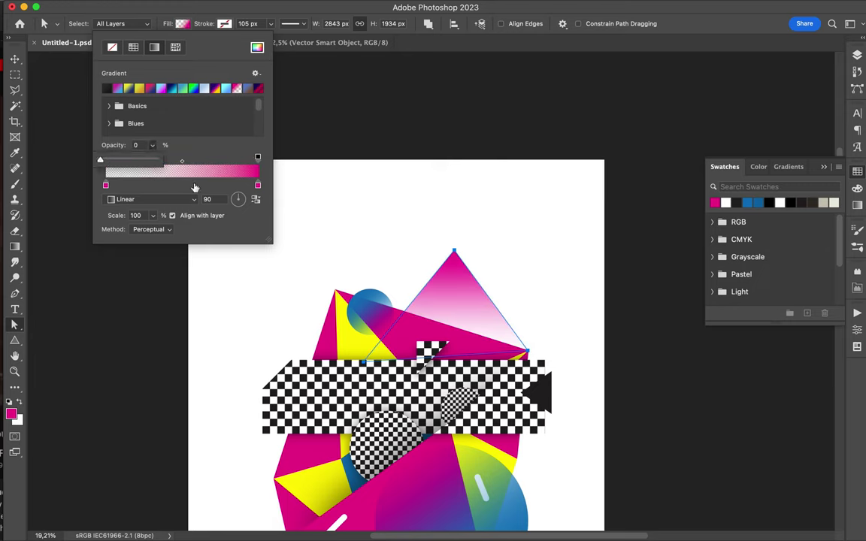
{"action": "key", "text": "Return"}
Duplicate the pink triangle, place the copy at the lower left, and stretch its corner downward.
{"action": "key", "text": "v"}
{"action": "scroll", "coordinate": [558, 305], "scroll_direction": "up", "scroll_amount": 10}
{"action": "left_click_drag", "start_coordinate": [559, 301], "coordinate": [549, 302]}
{"action": "key", "text": "super+0"}
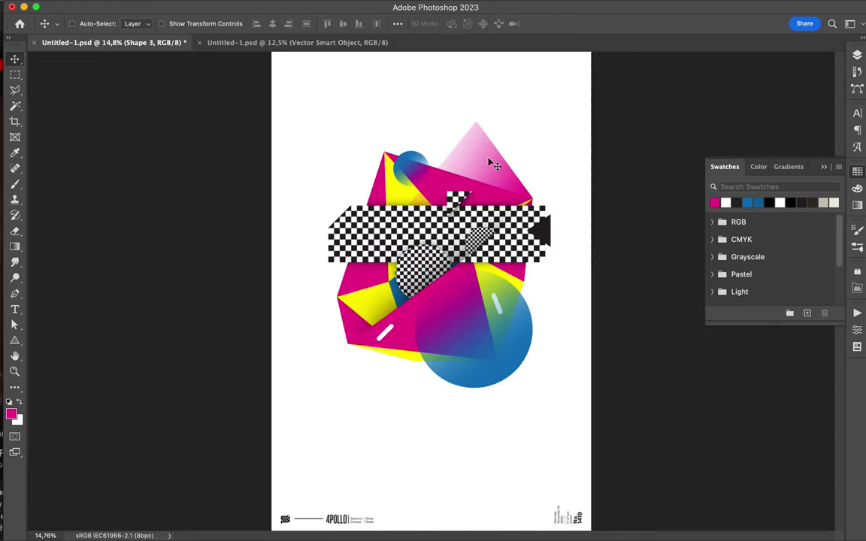
{"action": "left_click_drag", "start_coordinate": [491, 163], "coordinate": [363, 385]}
{"action": "key", "text": "a"}
{"action": "left_click_drag", "start_coordinate": [406, 426], "coordinate": [429, 450]}
{"action": "scroll", "coordinate": [431, 287], "scroll_direction": "up", "scroll_amount": 3}
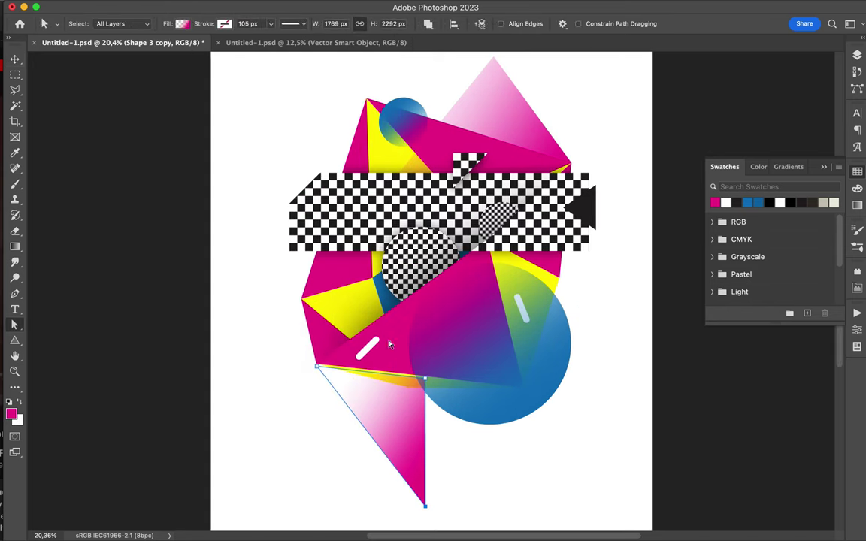
Recolour the copied triangle's gradient stops to yellow, reversed so yellow is at the top.
{"action": "key", "text": "i"}
{"action": "left_click", "coordinate": [391, 156]}
{"action": "key", "text": "a"}
{"action": "left_click", "coordinate": [182, 23]}
{"action": "double_click", "coordinate": [105, 185]}
{"action": "left_click", "coordinate": [667, 179]}
{"action": "double_click", "coordinate": [257, 185]}
{"action": "left_click", "coordinate": [667, 180]}
{"action": "left_click", "coordinate": [253, 200]}
{"action": "left_click", "coordinate": [551, 420]}
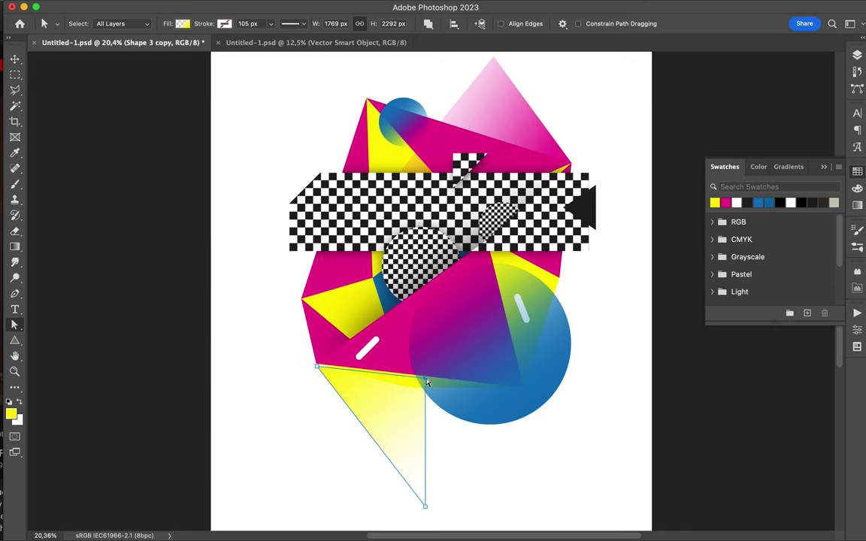
Draw a small blue circle at the checker strip's left end.
{"action": "key", "text": "v"}
{"action": "scroll", "coordinate": [502, 479], "scroll_direction": "down", "scroll_amount": 1}
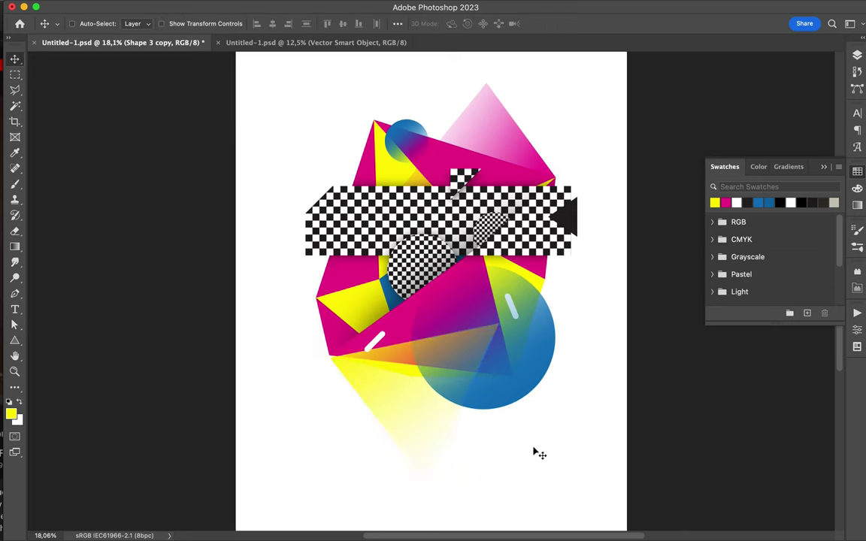
{"action": "scroll", "coordinate": [535, 452], "scroll_direction": "up", "scroll_amount": 2}
{"action": "key", "text": "u"}
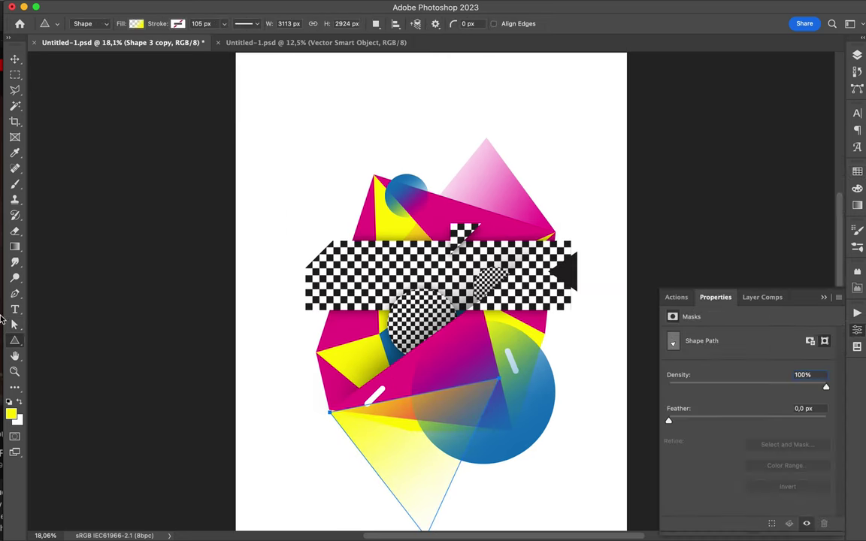
{"action": "left_click_drag", "start_coordinate": [384, 256], "coordinate": [374, 242]}
{"action": "key", "text": "a"}
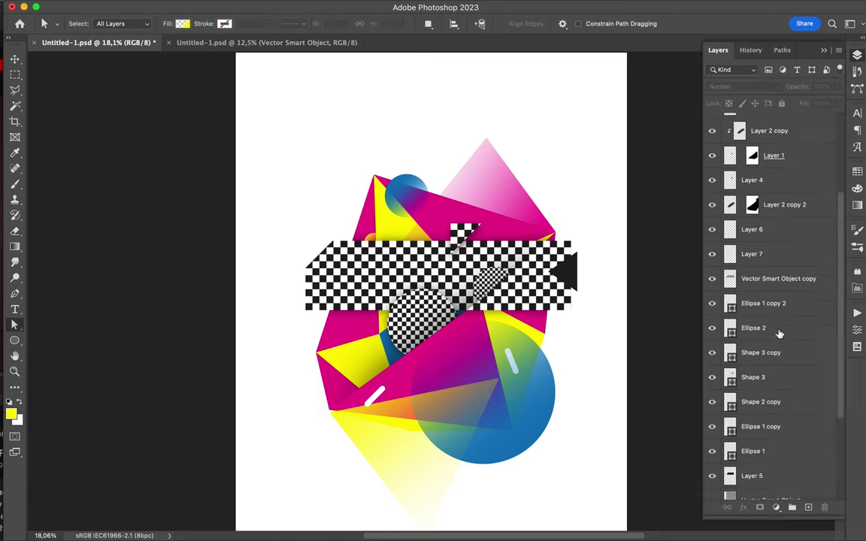
{"action": "left_click", "coordinate": [857, 172]}
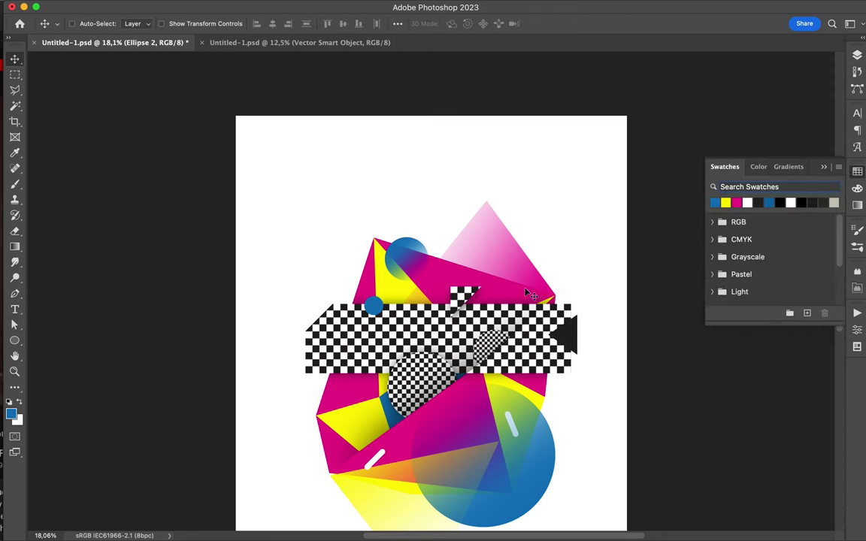
Nudge the small circle right and Alt-drag a copy toward the upper left.
{"action": "key", "text": "ctrl+t"}
{"action": "key", "text": "Return"}
{"action": "left_click_drag", "start_coordinate": [372, 309], "coordinate": [380, 309]}
{"action": "left_click_drag", "start_coordinate": [336, 281], "coordinate": [308, 251]}
{"action": "key", "text": "ctrl+t"}
{"action": "key", "text": "Return"}
Recolour one small dot blue from the Swatches panel and resize it.
{"action": "left_click", "coordinate": [725, 202]}
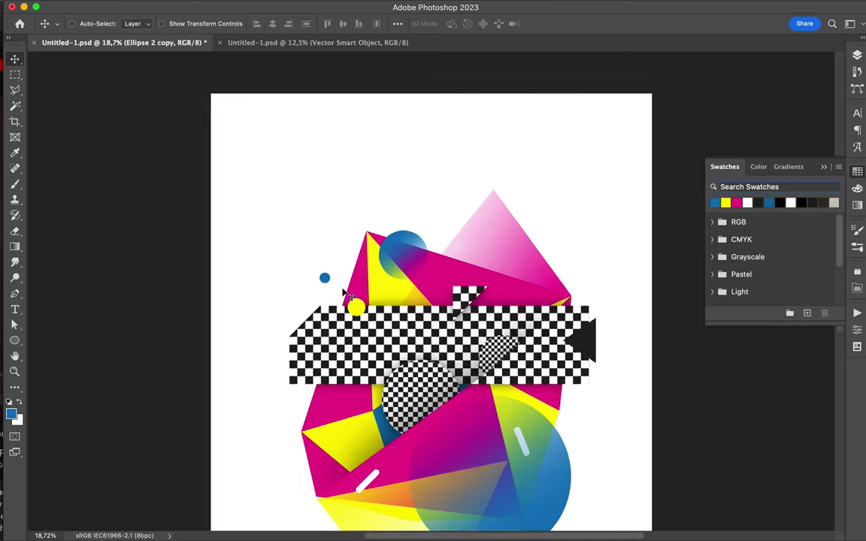
{"action": "key", "text": "ctrl+plus"}
{"action": "key", "text": "ctrl+t"}
{"action": "key", "text": "Return"}
{"action": "scroll", "coordinate": [433, 421], "scroll_direction": "down", "scroll_amount": 2}
Duplicate the yellow dot toward the polyhedron, fill it magenta and enlarge it.
{"action": "mouse_move", "coordinate": [433, 421]}
{"action": "left_mouse_down"}
{"action": "mouse_move", "coordinate": [407, 366]}
{"action": "mouse_move", "coordinate": [465, 405]}
{"action": "left_mouse_up"}
{"action": "key", "text": "ctrl+t"}
{"action": "key", "text": "Return"}
{"action": "key", "text": "alt+BackSpace"}
{"action": "key", "text": "ctrl+t"}
{"action": "key", "text": "Return"}
{"action": "scroll", "coordinate": [465, 405], "scroll_direction": "down", "scroll_amount": 2}
Move the magenta circle onto the blue disc and place two blue dot copies below and near the top.
{"action": "key", "text": "F7"}
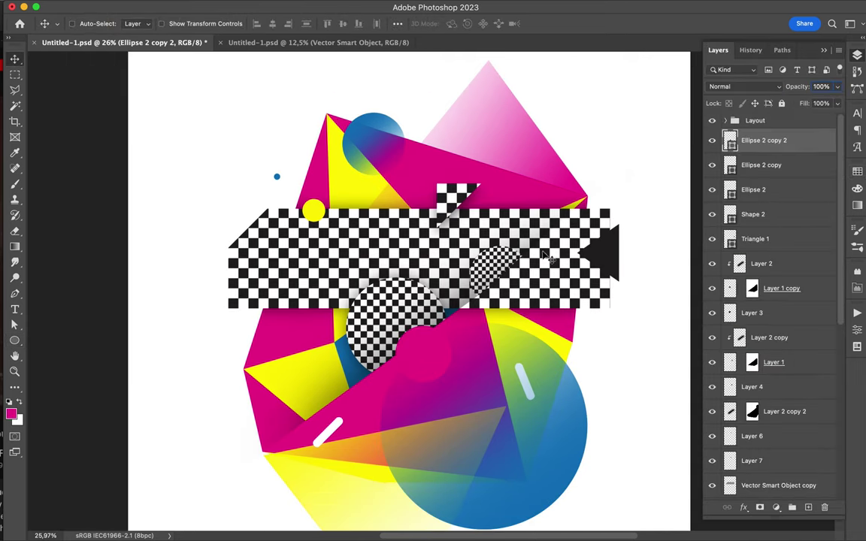
{"action": "left_click_drag", "start_coordinate": [418, 339], "coordinate": [424, 346]}
{"action": "left_click_drag", "start_coordinate": [469, 396], "coordinate": [469, 397]}
{"action": "scroll", "coordinate": [469, 396], "scroll_direction": "down", "scroll_amount": 3}
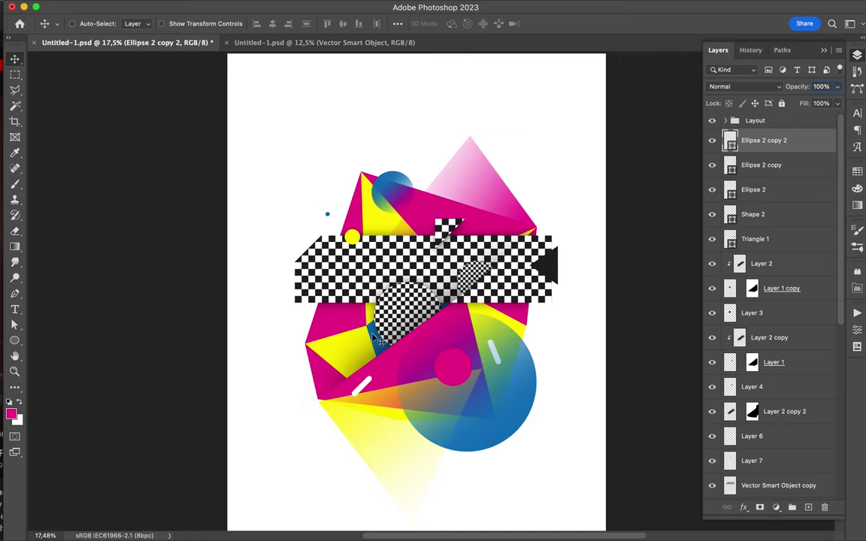
{"action": "key", "text": "ctrl+j"}
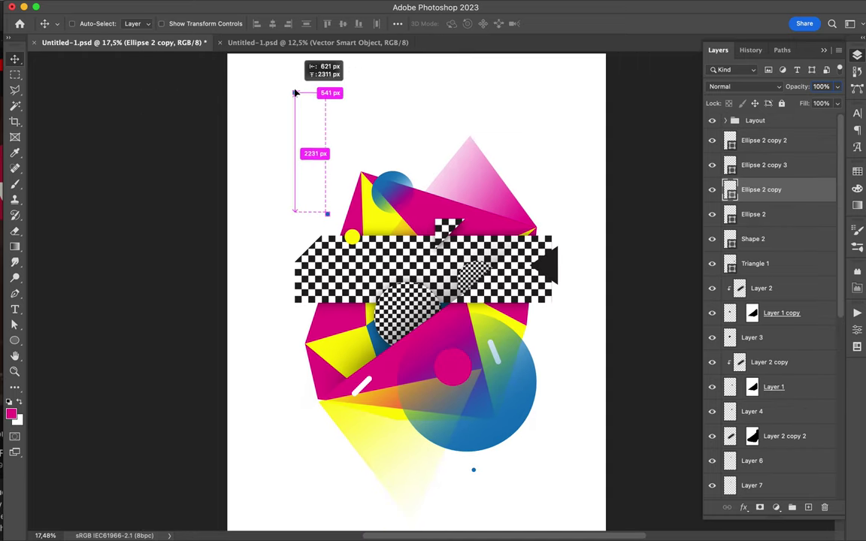
{"action": "left_click_drag", "start_coordinate": [329, 217], "coordinate": [309, 83], "text": "alt"}
{"action": "scroll", "coordinate": [423, 225], "scroll_direction": "down", "scroll_amount": 1}
Select all artwork layers and scale the whole artwork slightly from its bottom.
{"action": "scroll", "coordinate": [527, 225], "scroll_direction": "down", "scroll_amount": 1}
{"action": "key", "text": "ctrl+alt+a"}
{"action": "key", "text": "ctrl+t"}
{"action": "mouse_move", "coordinate": [484, 445]}
{"action": "left_mouse_down"}
{"action": "mouse_move", "coordinate": [484, 466]}
{"action": "mouse_move", "coordinate": [484, 442]}
{"action": "left_mouse_up"}
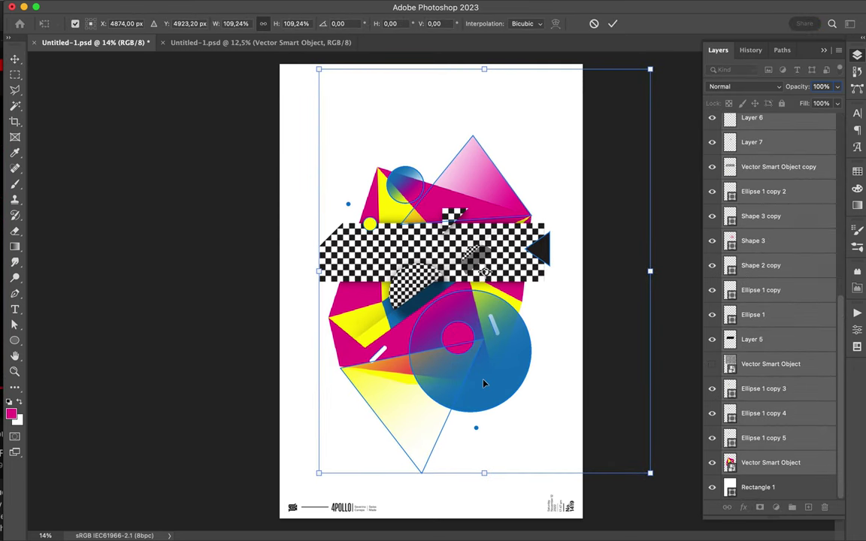
{"action": "scroll", "coordinate": [706, 316], "scroll_direction": "up", "scroll_amount": 5}
{"action": "key", "text": "Return"}
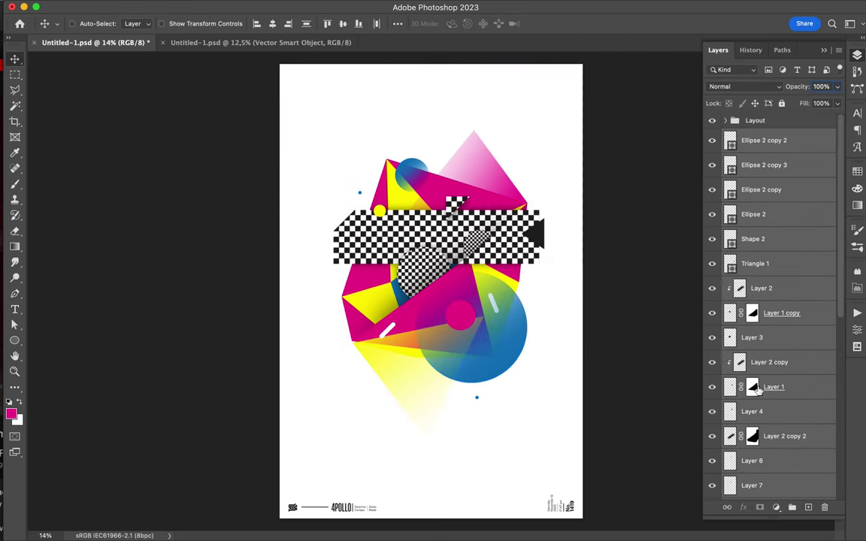
Free Transform the whole artwork again to adjust its size and position.
{"action": "scroll", "coordinate": [741, 388], "scroll_direction": "down", "scroll_amount": 5}
{"action": "key", "text": "ctrl+t"}
{"action": "left_click_drag", "start_coordinate": [328, 454], "coordinate": [320, 458]}
{"action": "mouse_move", "coordinate": [424, 317]}
{"action": "left_mouse_down"}
{"action": "mouse_move", "coordinate": [472, 358]}
{"action": "mouse_move", "coordinate": [481, 341]}
{"action": "left_mouse_up"}
{"action": "key", "text": "Return"}
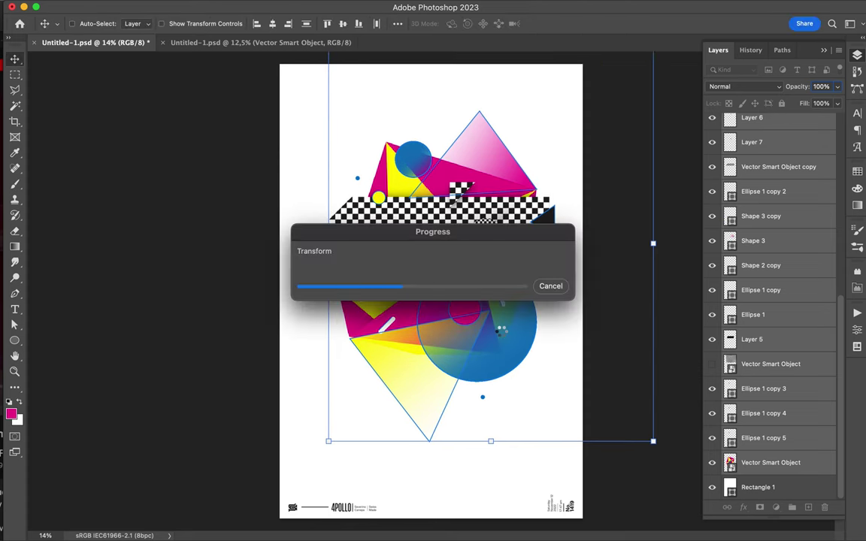
Shift the artwork up and right, select the magenta circle, and save the poster.
{"action": "mouse_move", "coordinate": [451, 298]}
{"action": "left_mouse_down"}
{"action": "mouse_move", "coordinate": [482, 309]}
{"action": "mouse_move", "coordinate": [484, 332]}
{"action": "mouse_move", "coordinate": [460, 319]}
{"action": "left_mouse_up"}
{"action": "left_click", "coordinate": [476, 406], "text": "ctrl"}
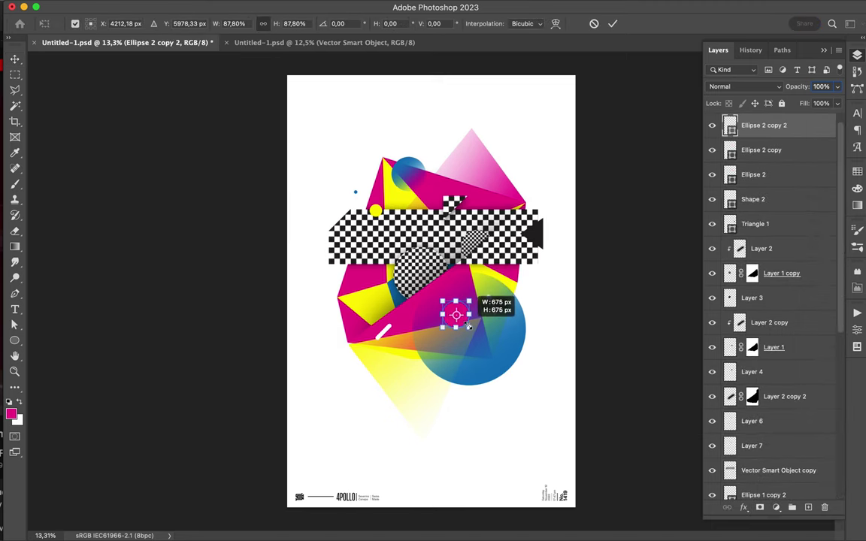
{"action": "key", "text": "ctrl+s"}
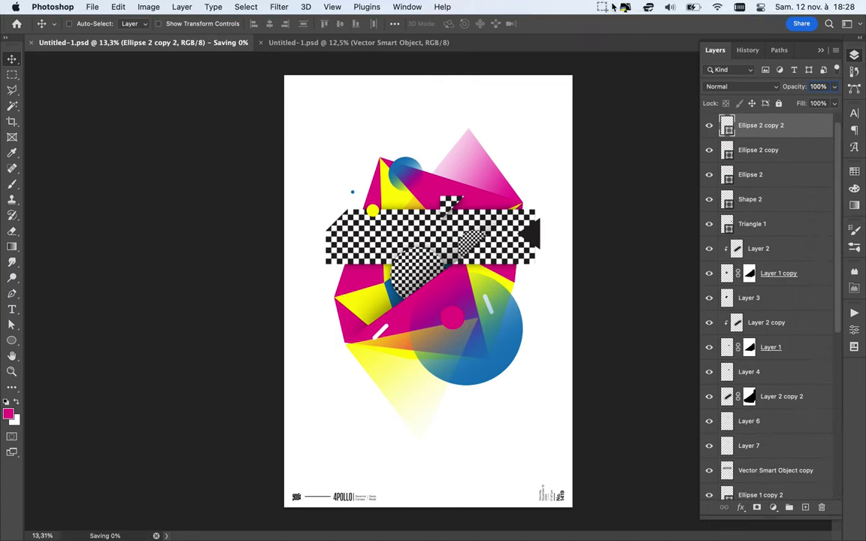